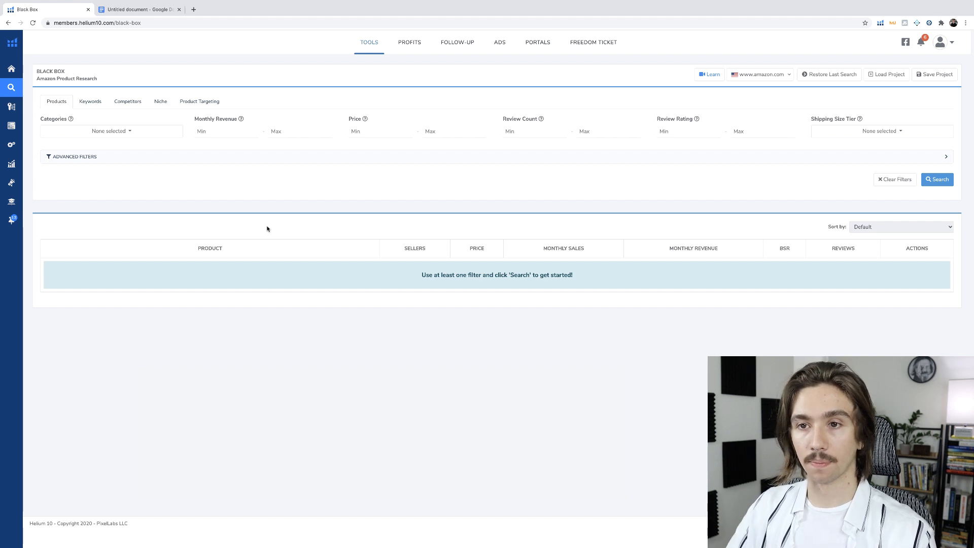
Filter by the product categories Arts, Crafts & Sewing, Home & Kitchen, Industrial & Scientific, and Patio, Lawn & Garden
{"action": "left_click", "coordinate": [115, 136]}
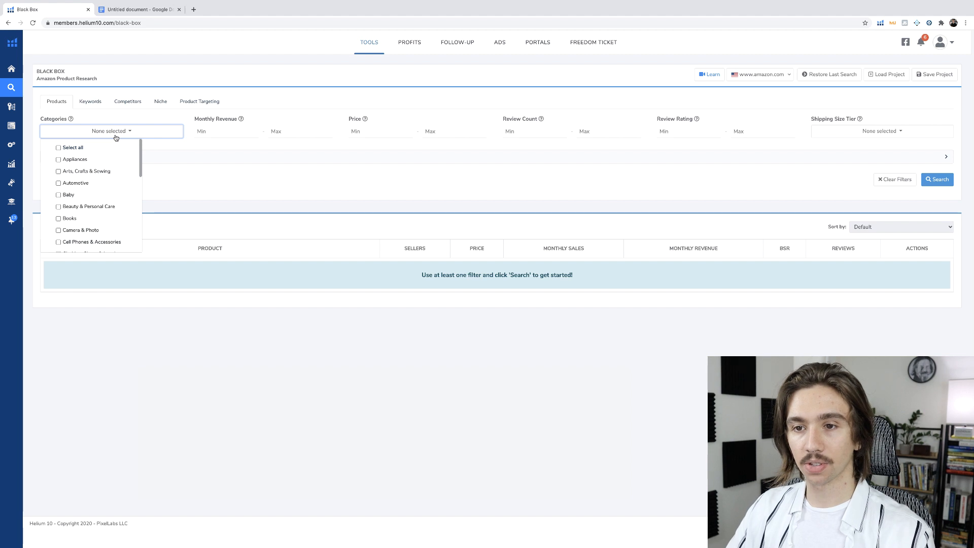
{"action": "left_click", "coordinate": [89, 172]}
{"action": "scroll", "coordinate": [93, 173], "scroll_direction": "down", "scroll_amount": 1}
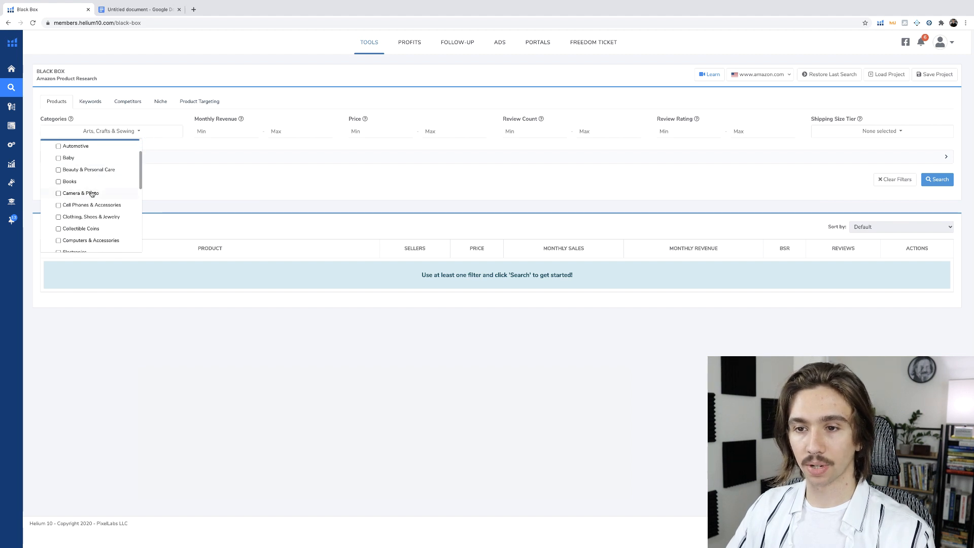
{"action": "scroll", "coordinate": [92, 188], "scroll_direction": "down", "scroll_amount": 4}
{"action": "left_click", "coordinate": [89, 172]}
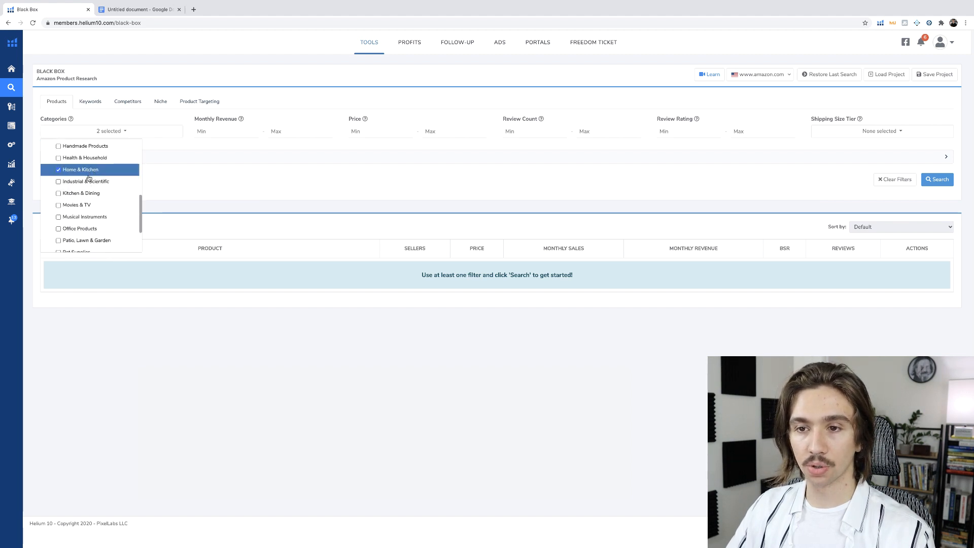
{"action": "left_click", "coordinate": [90, 182]}
{"action": "scroll", "coordinate": [89, 192], "scroll_direction": "down", "scroll_amount": 1}
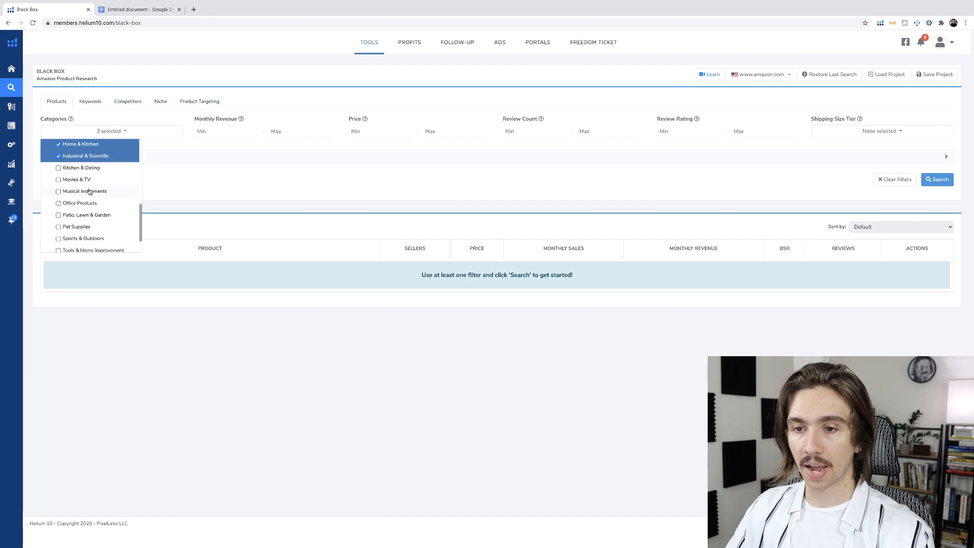
{"action": "left_click", "coordinate": [89, 214]}
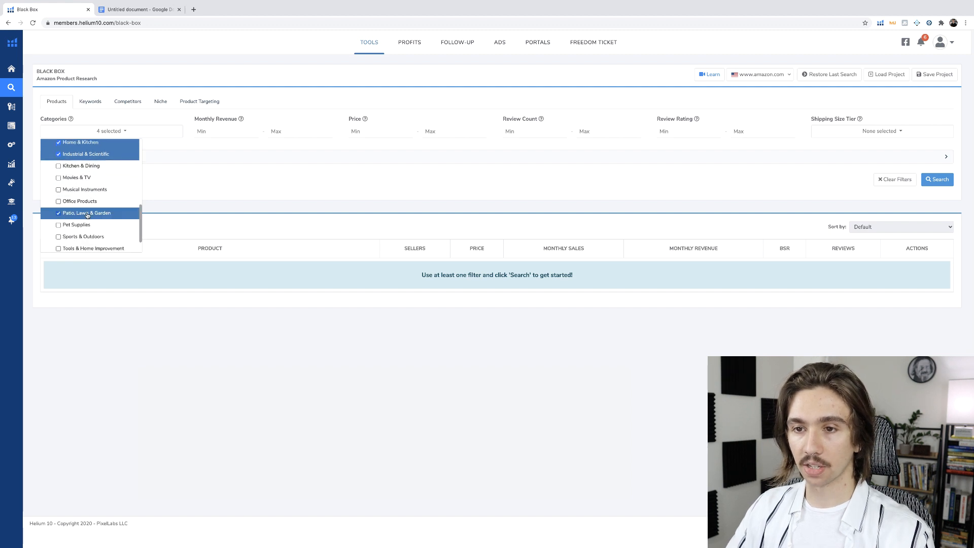
Add Kitchen & Dining, Tools & Home Improvement, and Beauty & Personal Care to the category filter
{"action": "left_click", "coordinate": [91, 167]}
{"action": "scroll", "coordinate": [100, 244], "scroll_direction": "down", "scroll_amount": 1}
{"action": "left_click", "coordinate": [96, 231]}
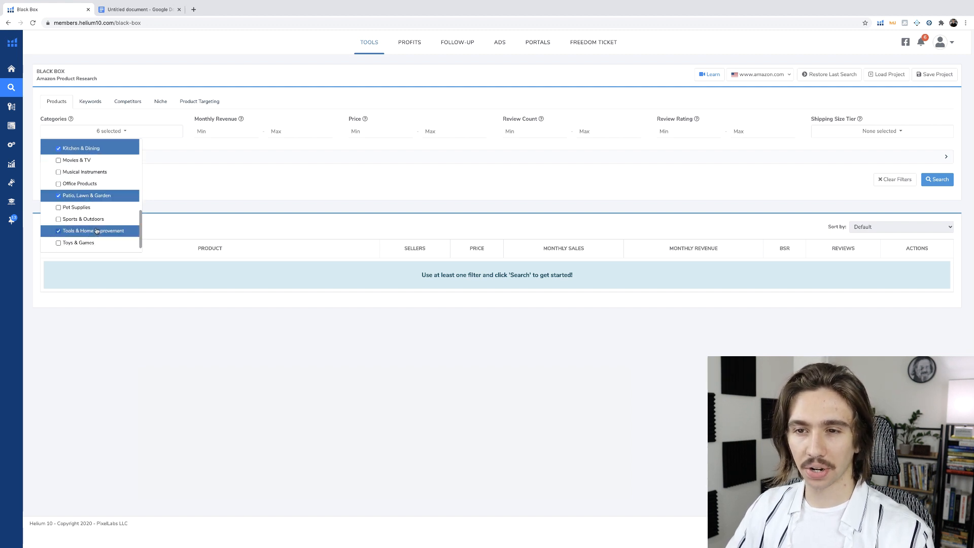
{"action": "scroll", "coordinate": [96, 230], "scroll_direction": "up", "scroll_amount": 10}
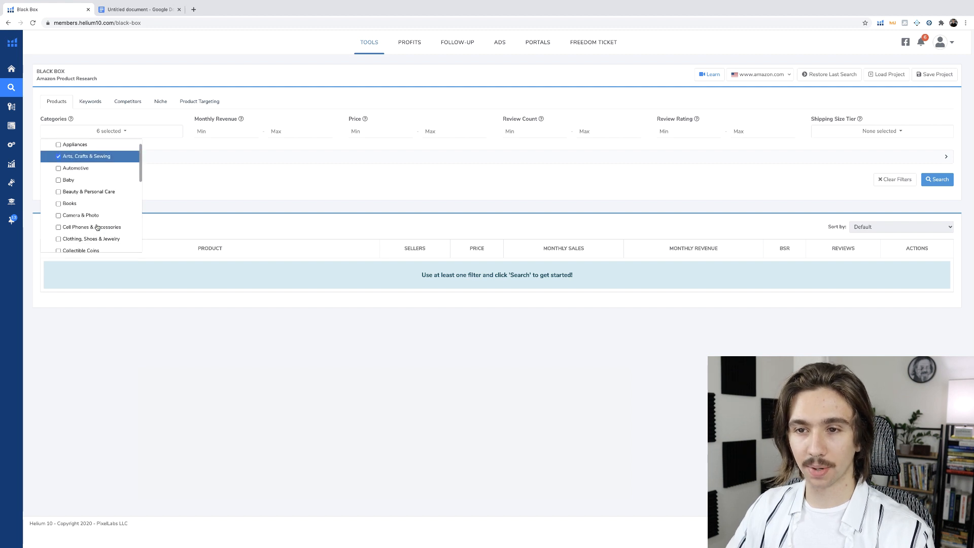
{"action": "scroll", "coordinate": [97, 228], "scroll_direction": "up", "scroll_amount": 1}
{"action": "left_click", "coordinate": [91, 208]}
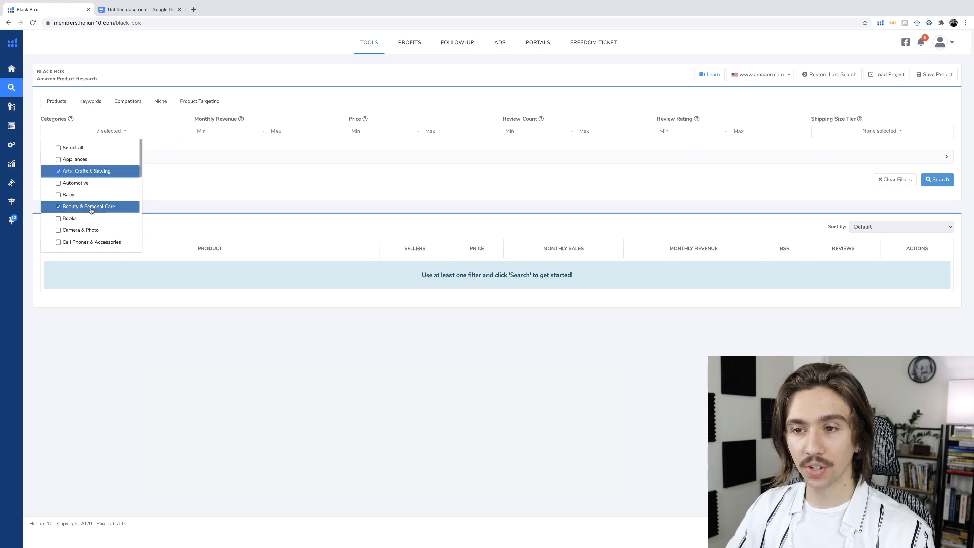
{"action": "left_click", "coordinate": [216, 181]}
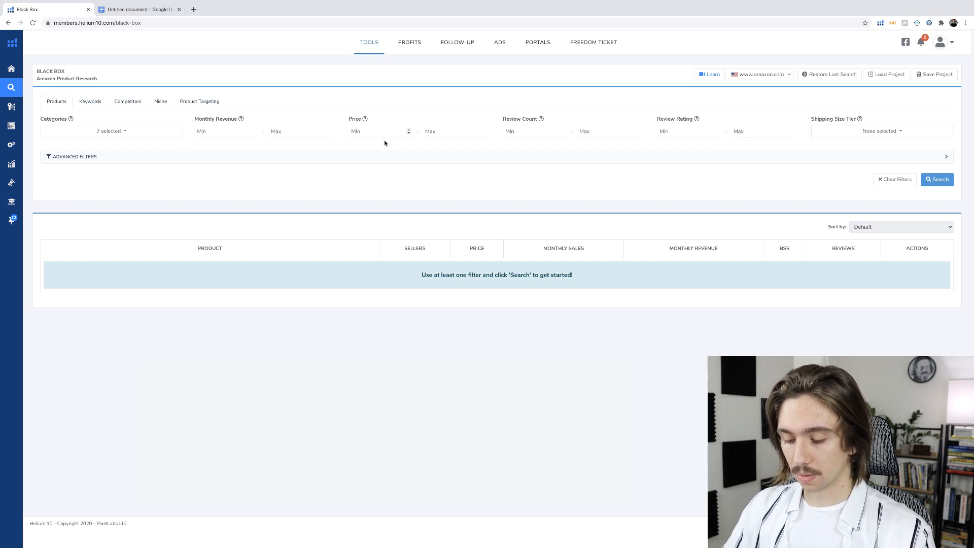
{"action": "type", "text": "17"}
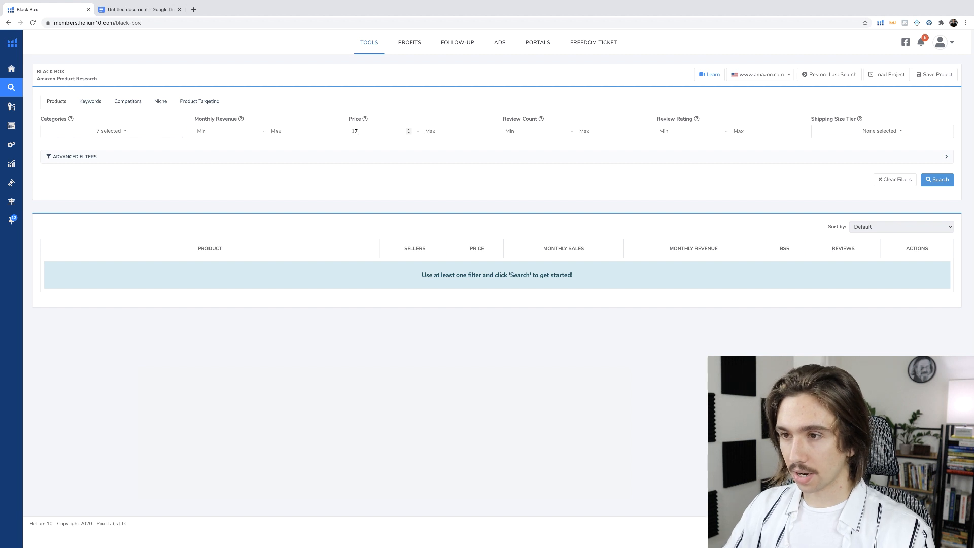
{"action": "key", "text": "BackSpace"}
{"action": "key", "text": "BackSpace"}
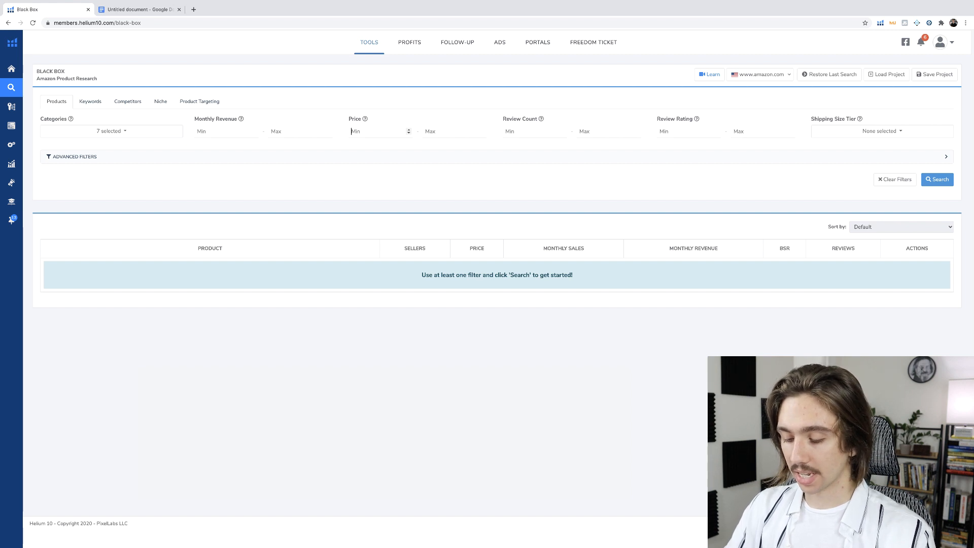
Set the price filter to a minimum of 20.01 and a maximum of 64
{"action": "type", "text": "24"}
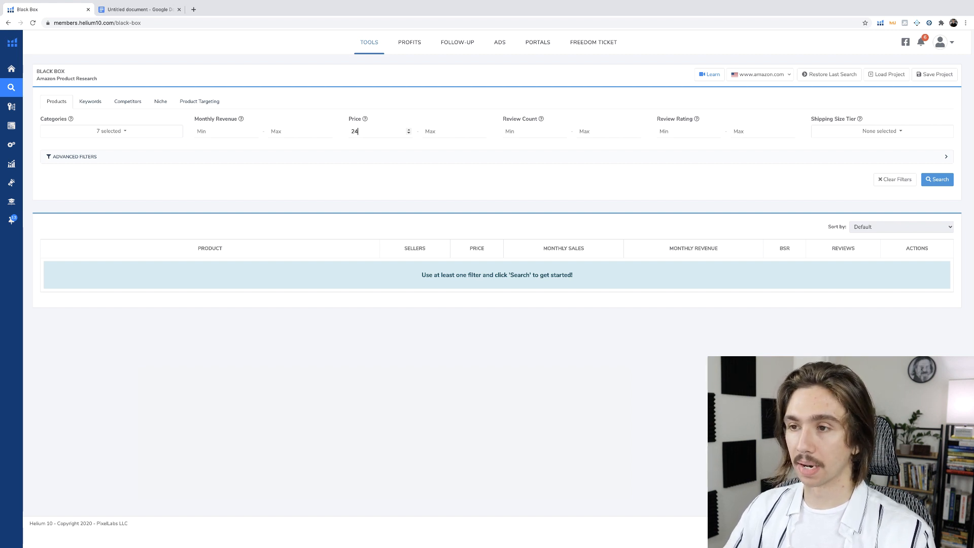
{"action": "left_click", "coordinate": [445, 129]}
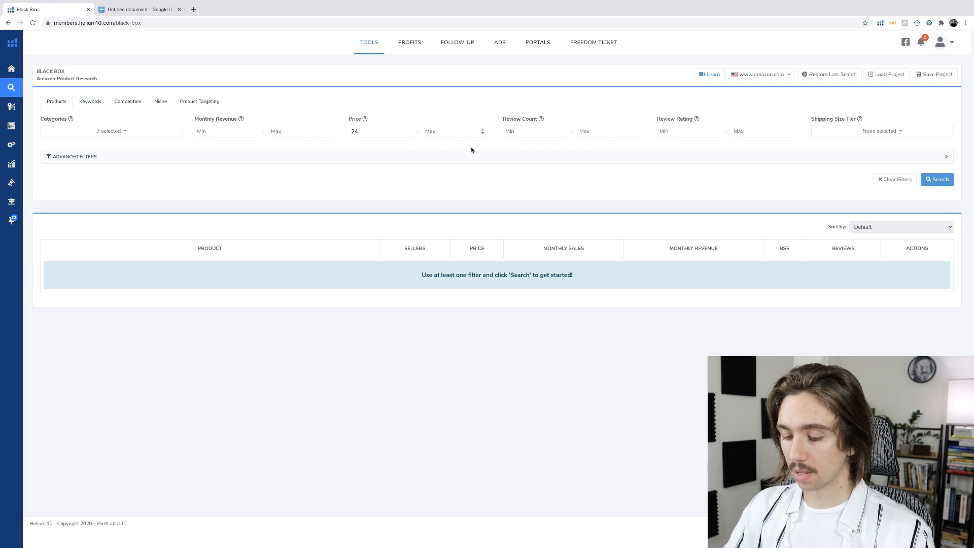
{"action": "type", "text": "64"}
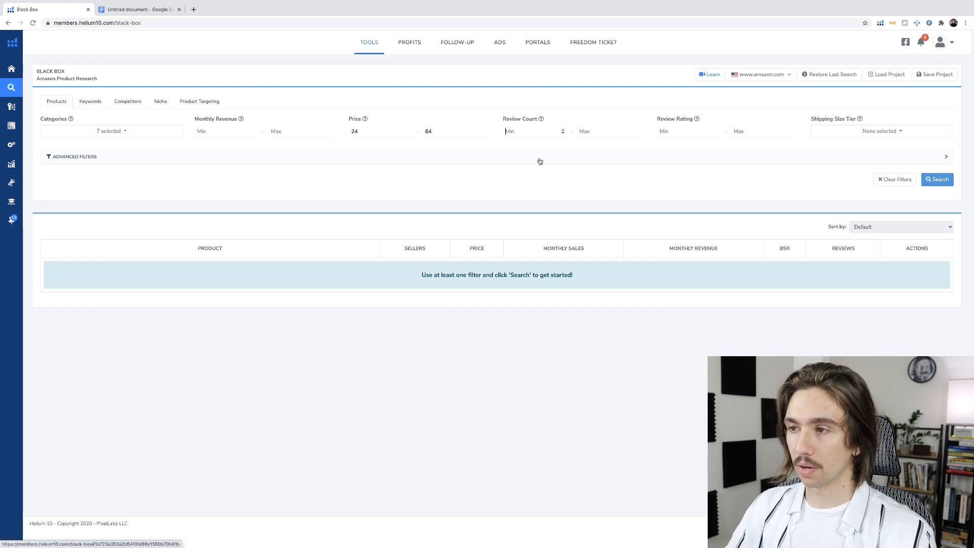
{"action": "left_click", "coordinate": [369, 133]}
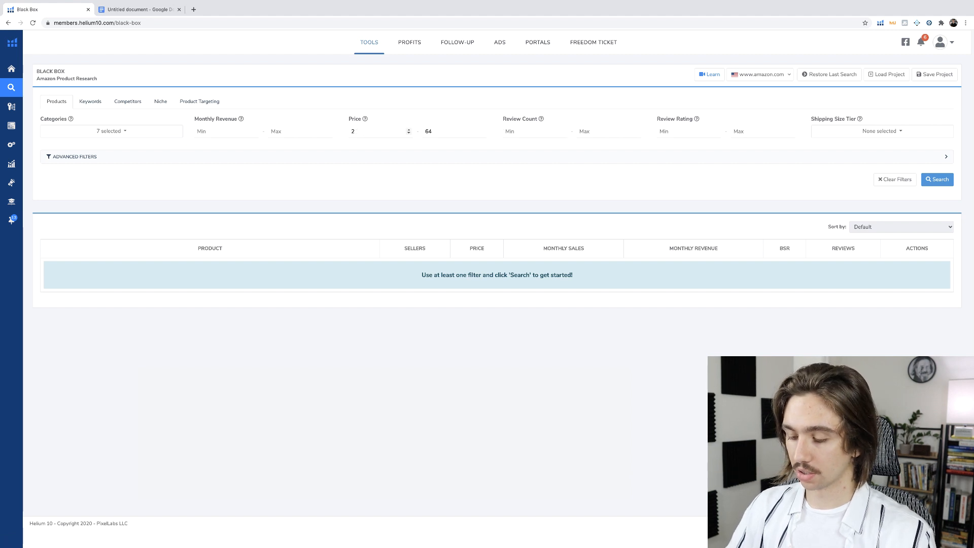
{"action": "type", "text": "0.01"}
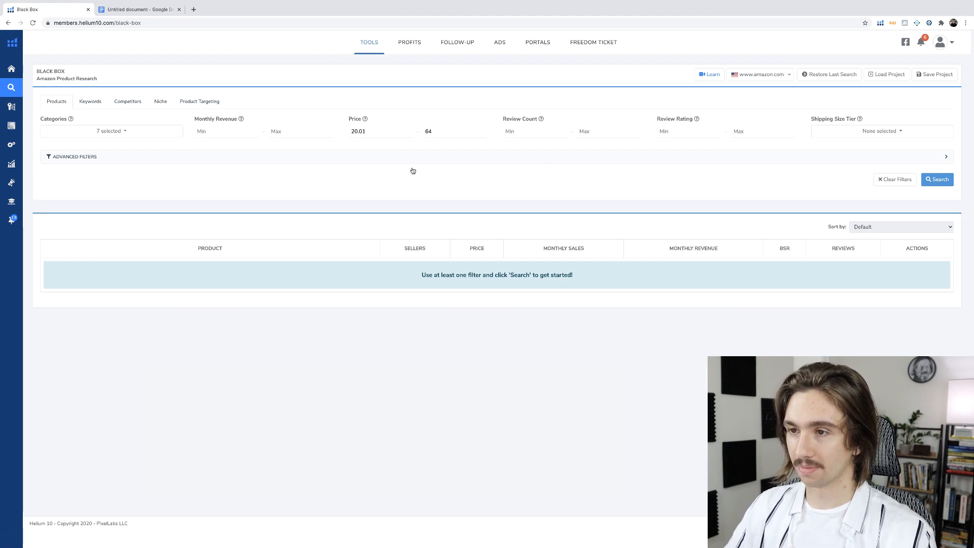
Limit the review count filter to a maximum of 190, leaving its minimum empty
{"action": "key", "text": "Tab"}
{"action": "key", "text": "Tab"}
{"action": "left_click", "coordinate": [597, 132]}
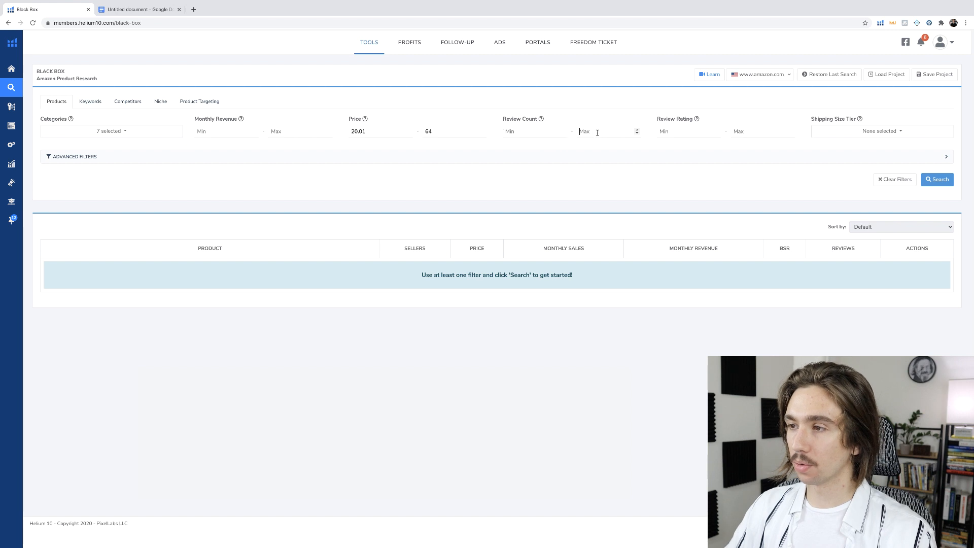
{"action": "type", "text": "190"}
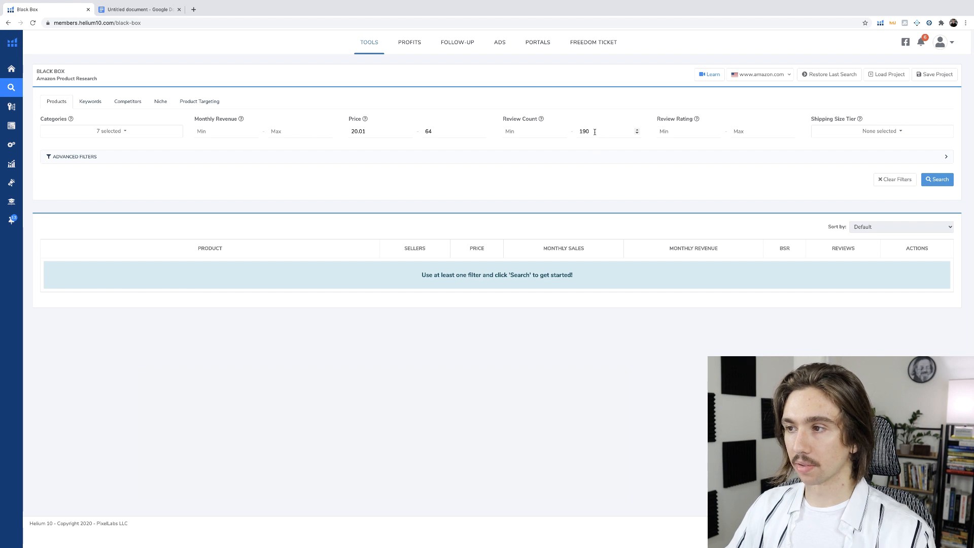
{"action": "left_click", "coordinate": [594, 157]}
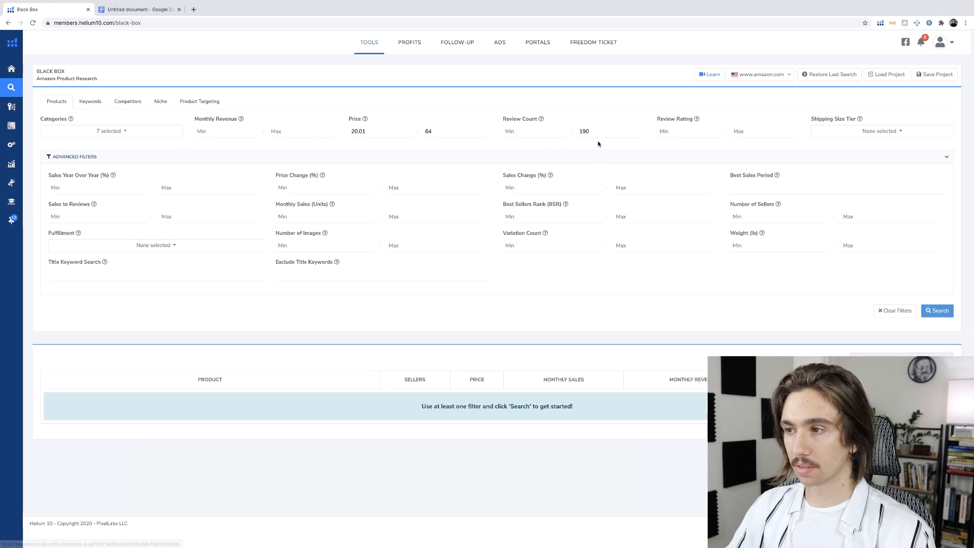
{"action": "left_click", "coordinate": [599, 157]}
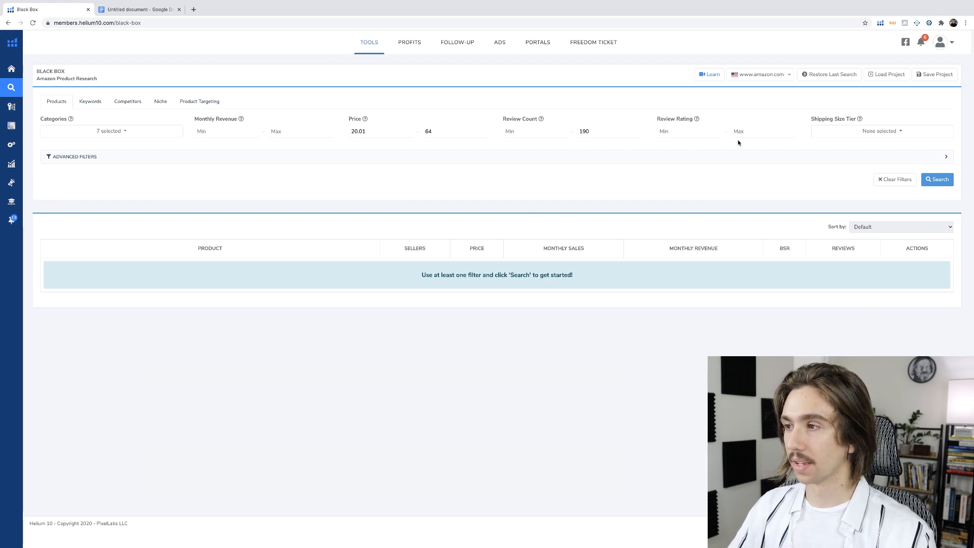
Expand the advanced filters and set the shipping size tier to Small Standard-Size, Large Standard-Size and Small Oversize
{"action": "left_click", "coordinate": [727, 159]}
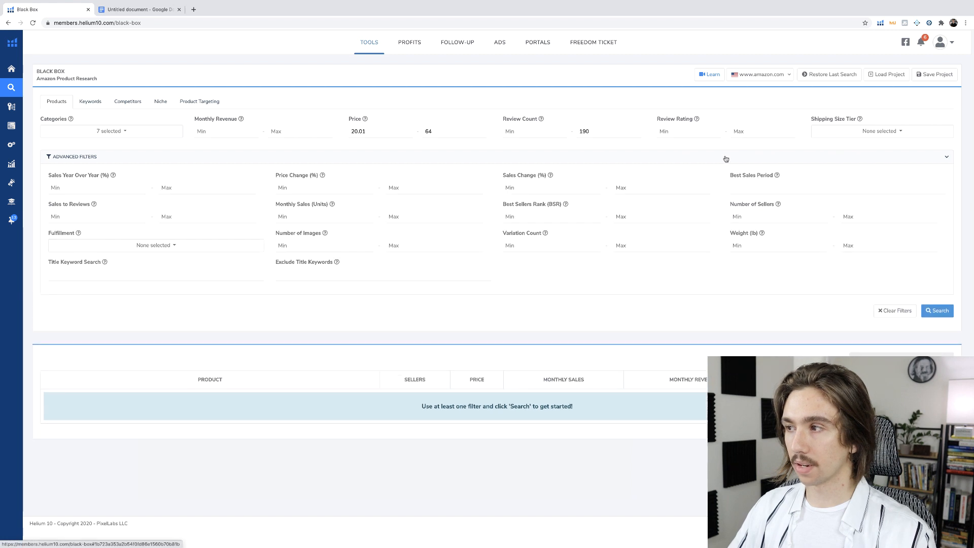
{"action": "left_click", "coordinate": [894, 131]}
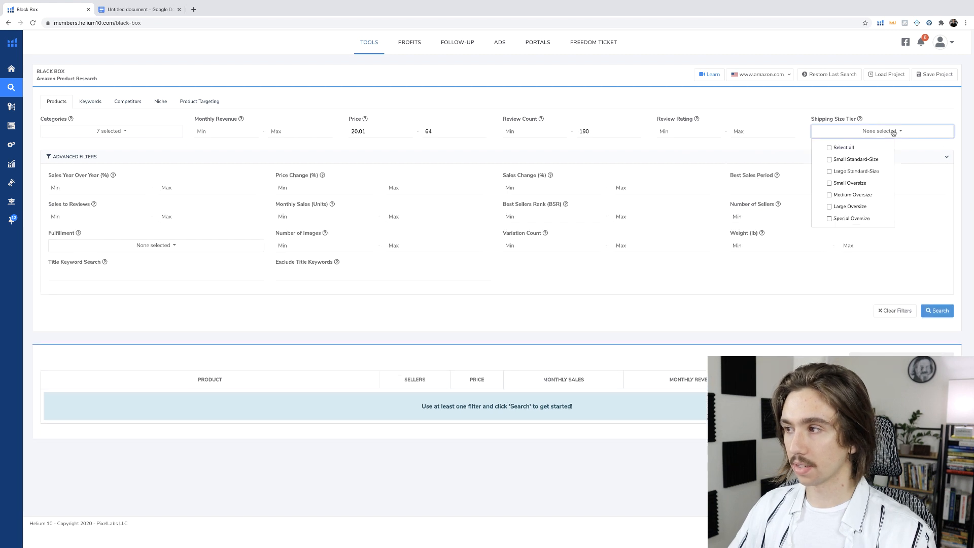
{"action": "left_click", "coordinate": [843, 172]}
{"action": "left_click", "coordinate": [842, 160]}
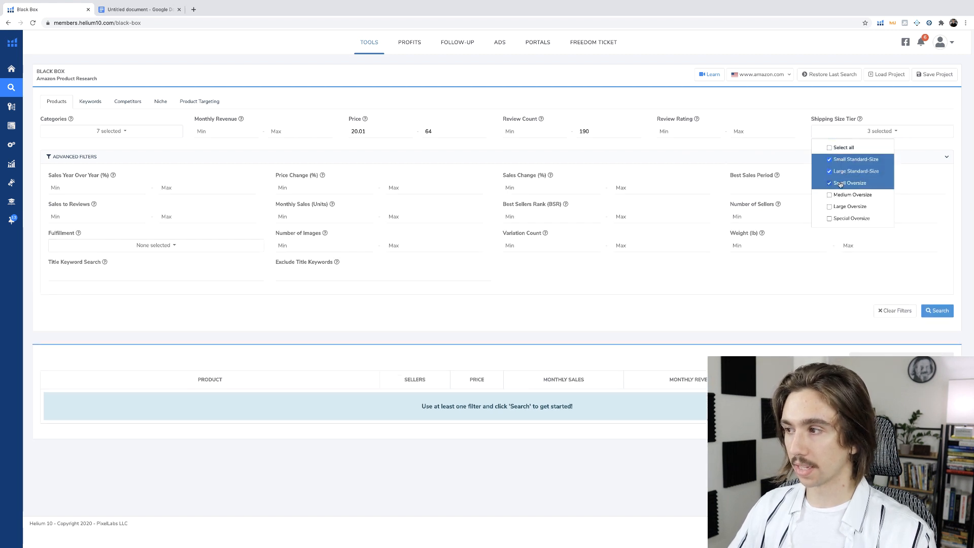
{"action": "left_click", "coordinate": [835, 183]}
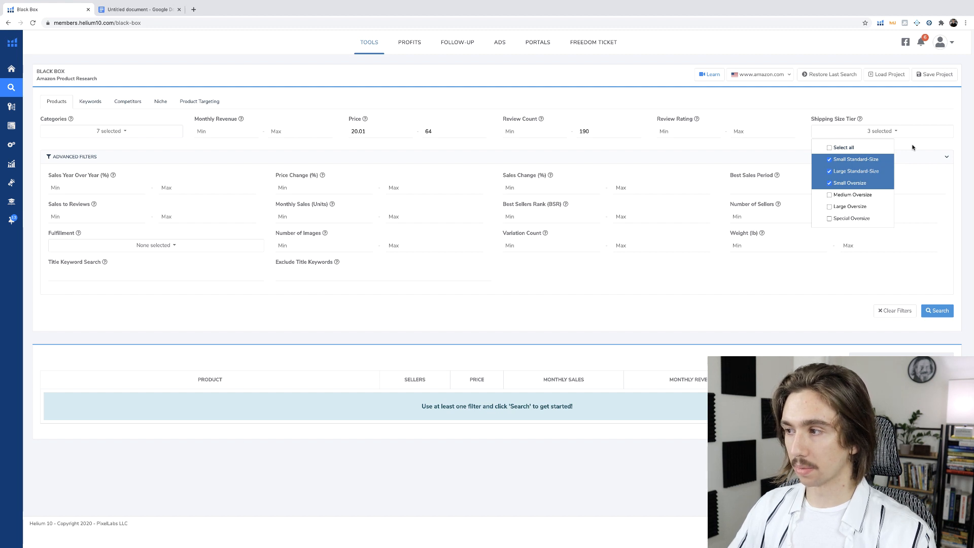
{"action": "left_click", "coordinate": [912, 148]}
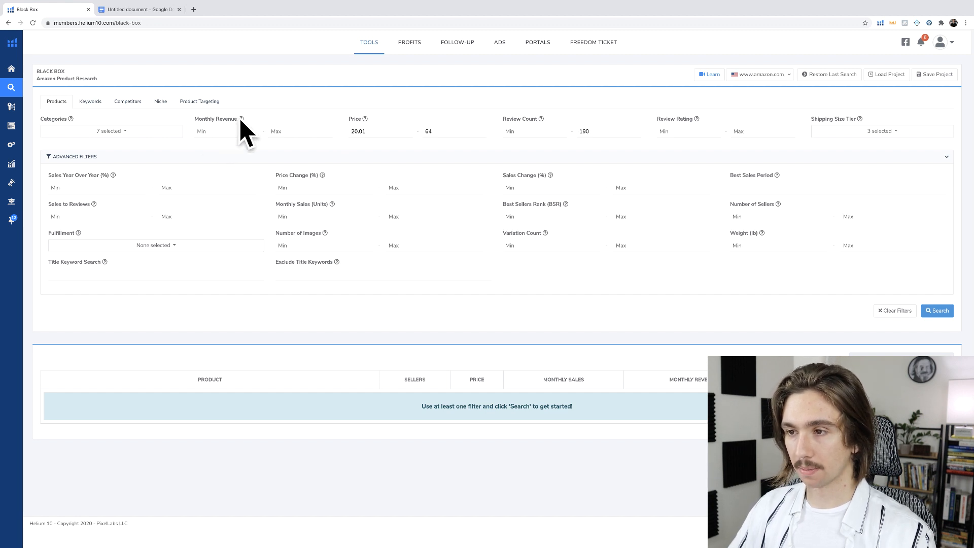
Set the monthly sales filter to a range of 150 to 500 units
{"action": "left_click", "coordinate": [323, 215]}
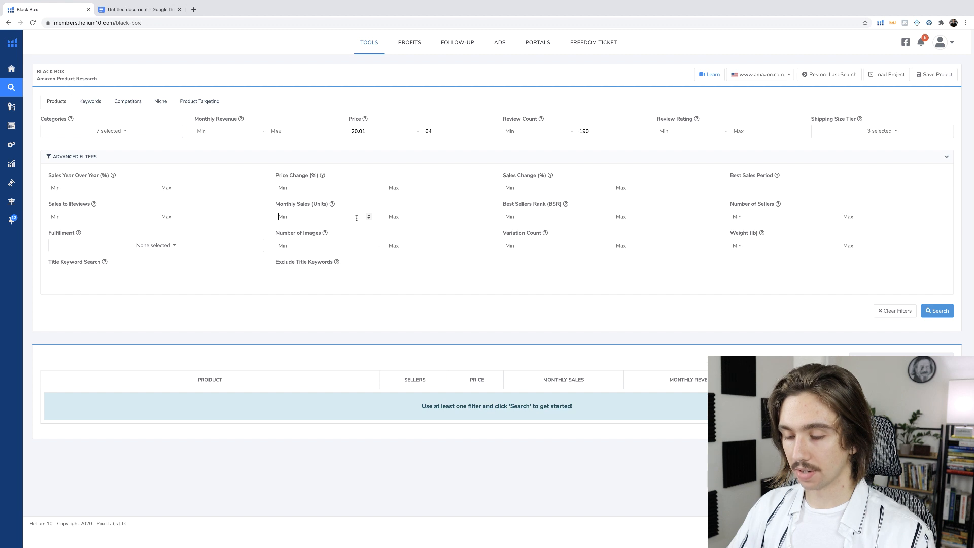
{"action": "type", "text": "150"}
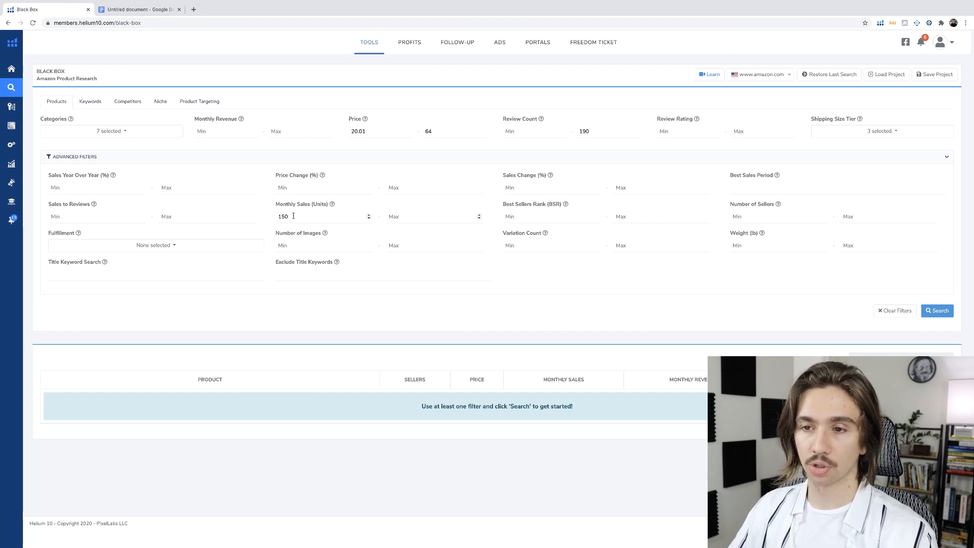
{"action": "key", "text": "Tab"}
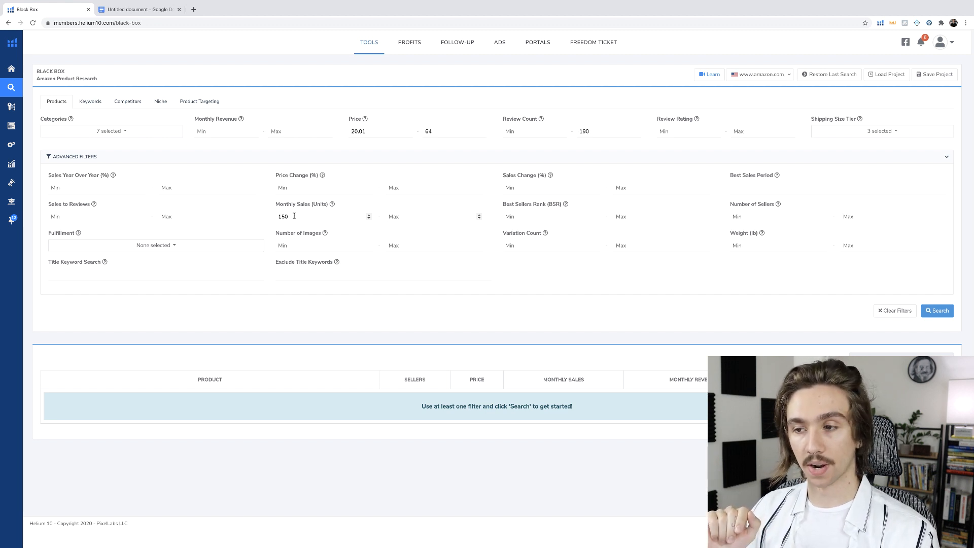
{"action": "left_click", "coordinate": [422, 216]}
{"action": "type", "text": "500"}
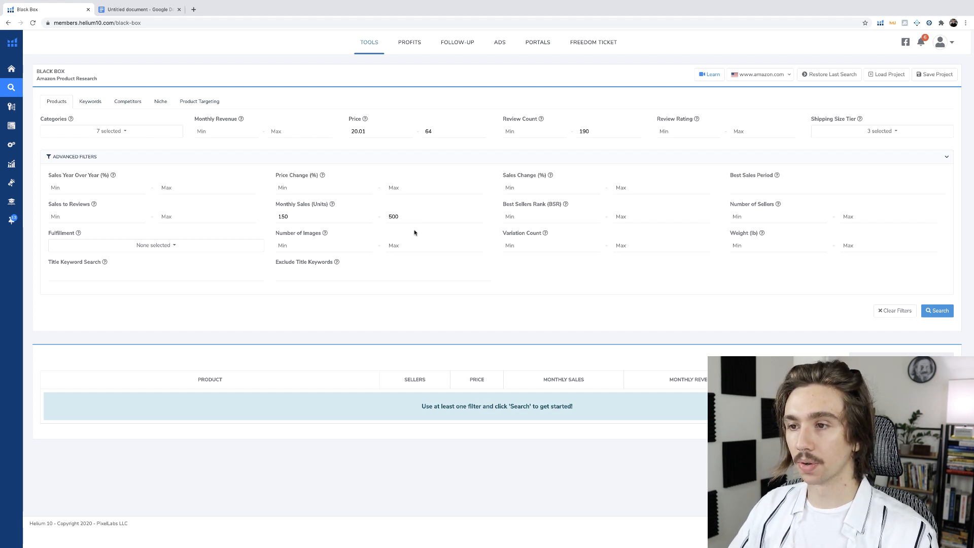
Limit the sales to reviews filter to a maximum of 25, leaving its minimum empty
{"action": "left_click_drag", "start_coordinate": [354, 131], "coordinate": [378, 131]}
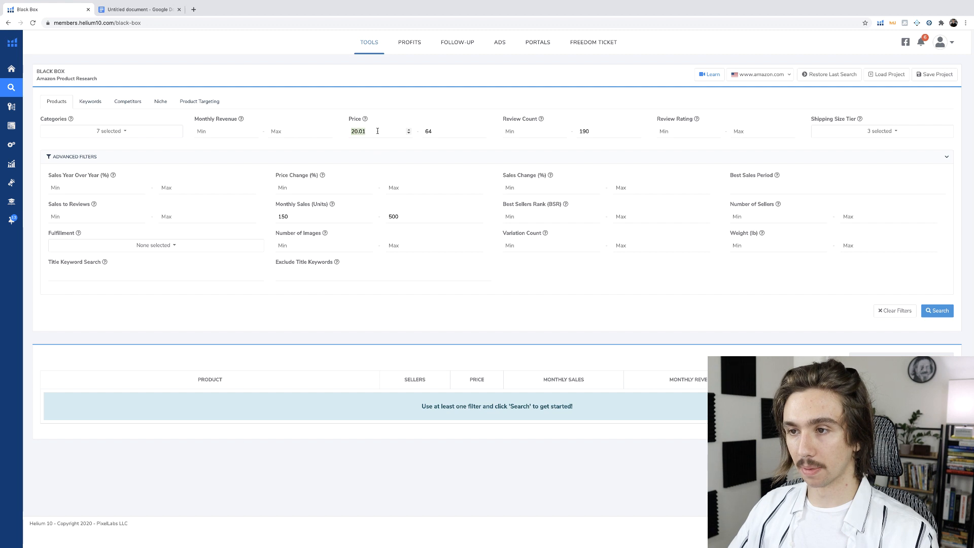
{"action": "left_click", "coordinate": [297, 218]}
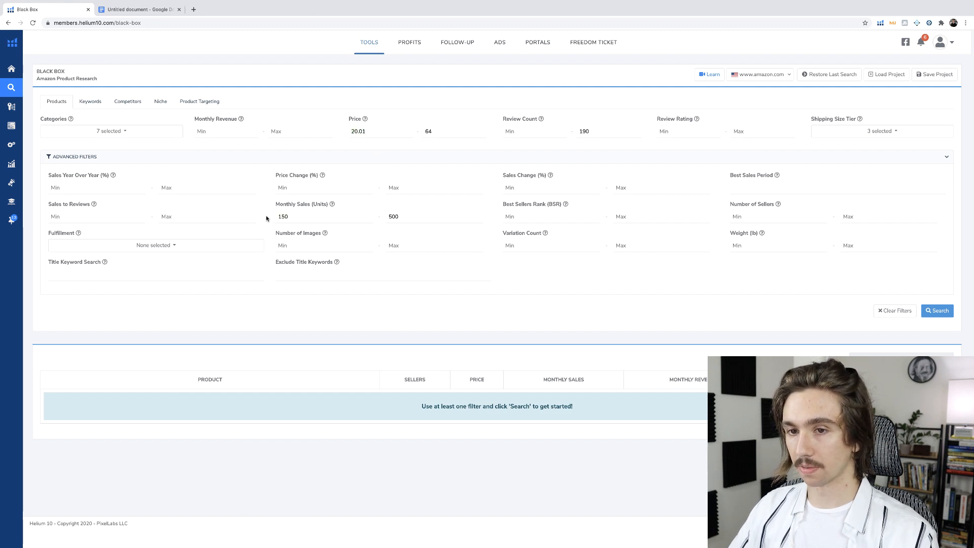
{"action": "left_click", "coordinate": [204, 216]}
{"action": "type", "text": "2"}
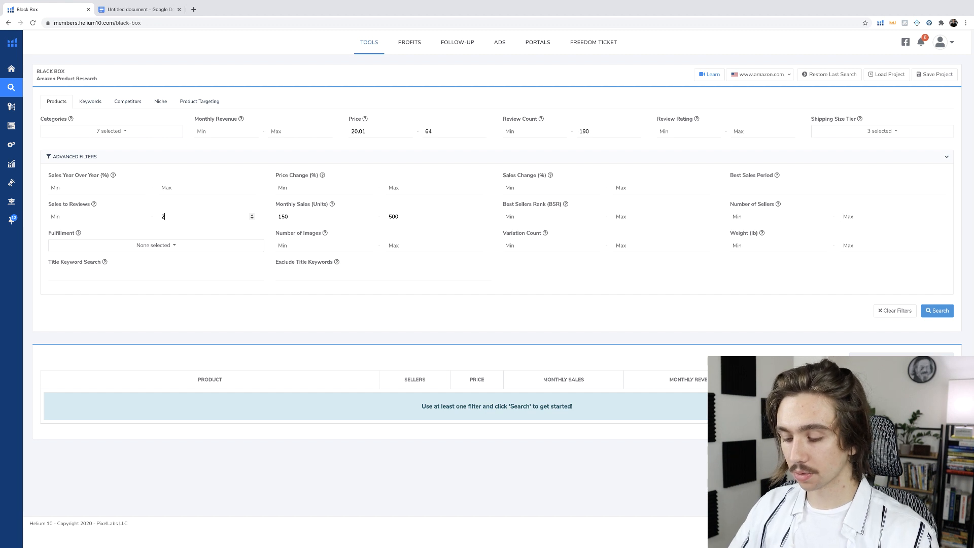
{"action": "type", "text": "50"}
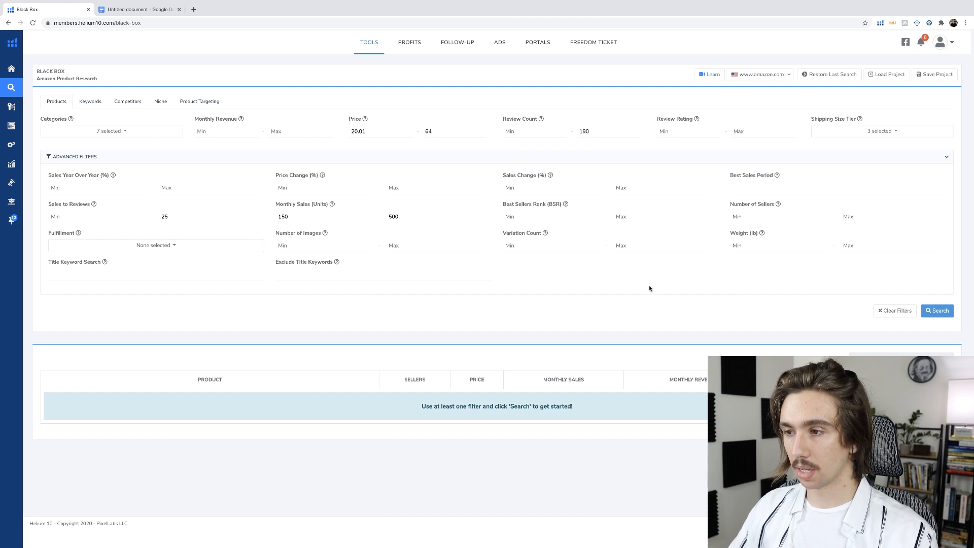
Run the product search with the chosen filters and browse the resulting product list
{"action": "left_click", "coordinate": [937, 311]}
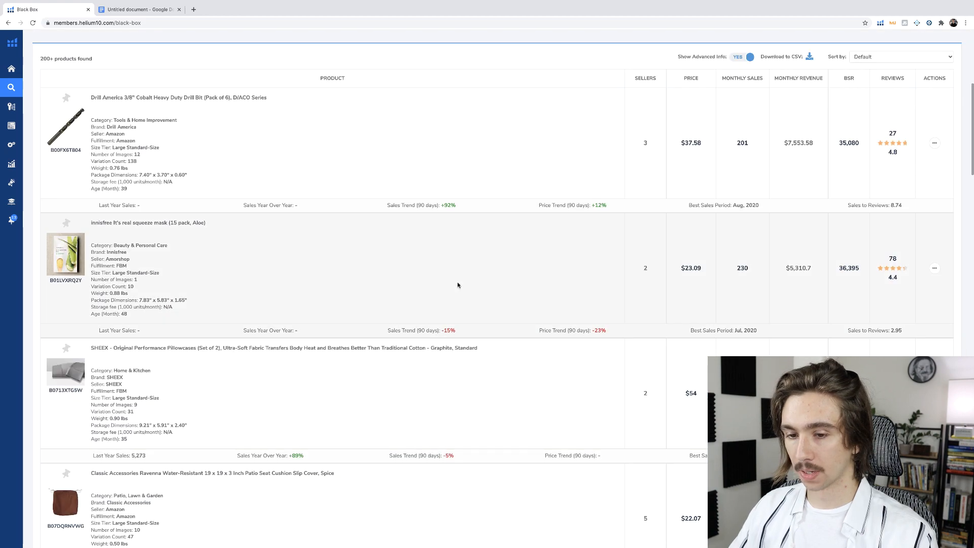
{"action": "scroll", "coordinate": [458, 284], "scroll_direction": "down", "scroll_amount": 2}
{"action": "scroll", "coordinate": [458, 285], "scroll_direction": "down", "scroll_amount": 10}
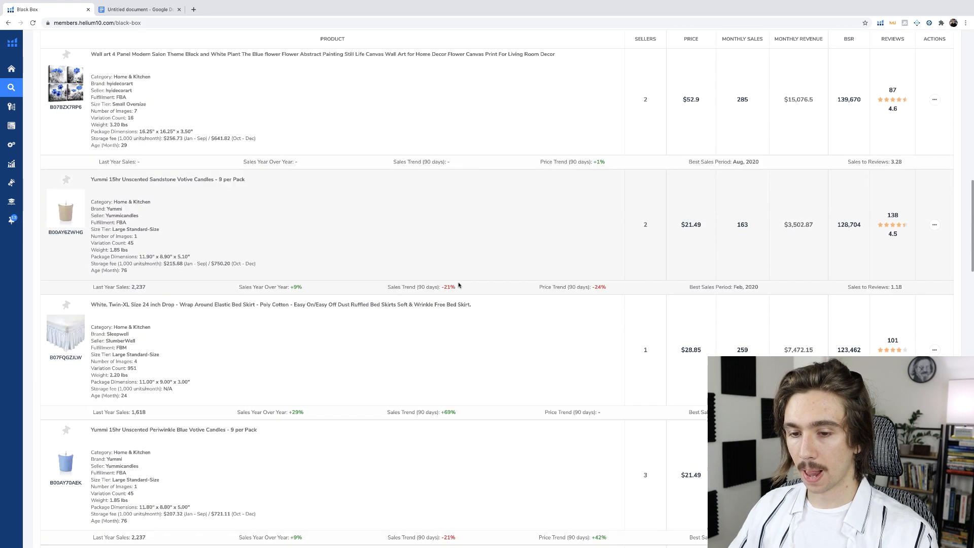
Find the Akro-Mils plastic storage bin 6-pack at the end of the first results page and add it to My List
{"action": "scroll", "coordinate": [458, 285], "scroll_direction": "down", "scroll_amount": 12}
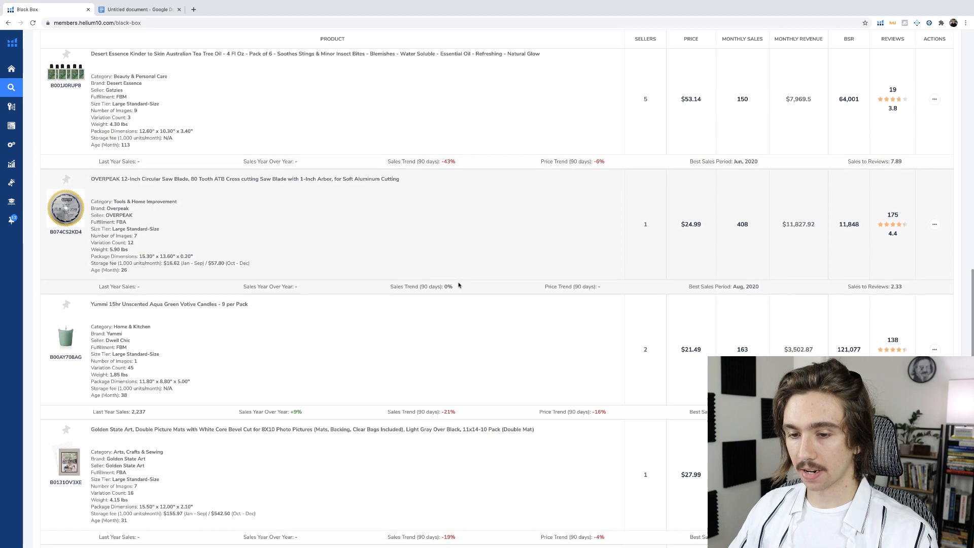
{"action": "scroll", "coordinate": [458, 285], "scroll_direction": "down", "scroll_amount": 7}
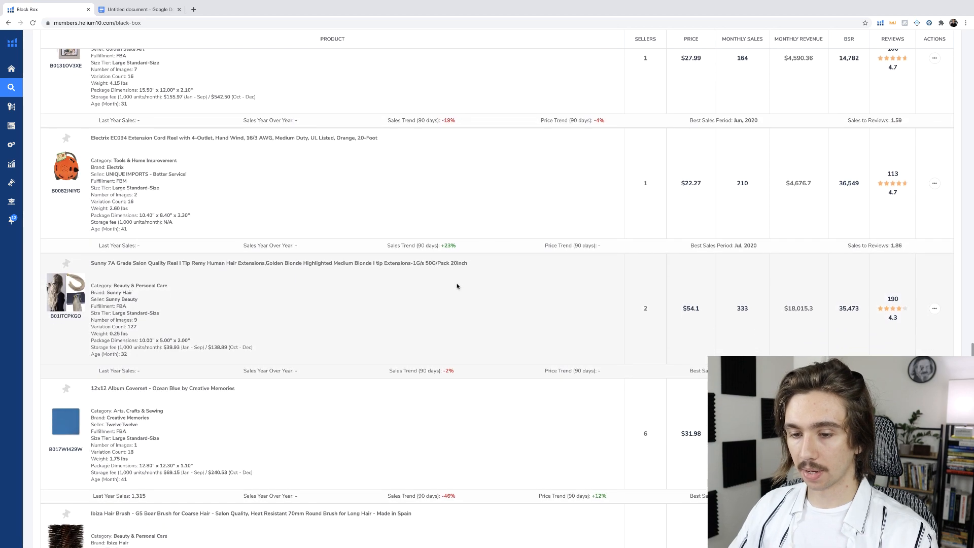
{"action": "scroll", "coordinate": [456, 286], "scroll_direction": "down", "scroll_amount": 7}
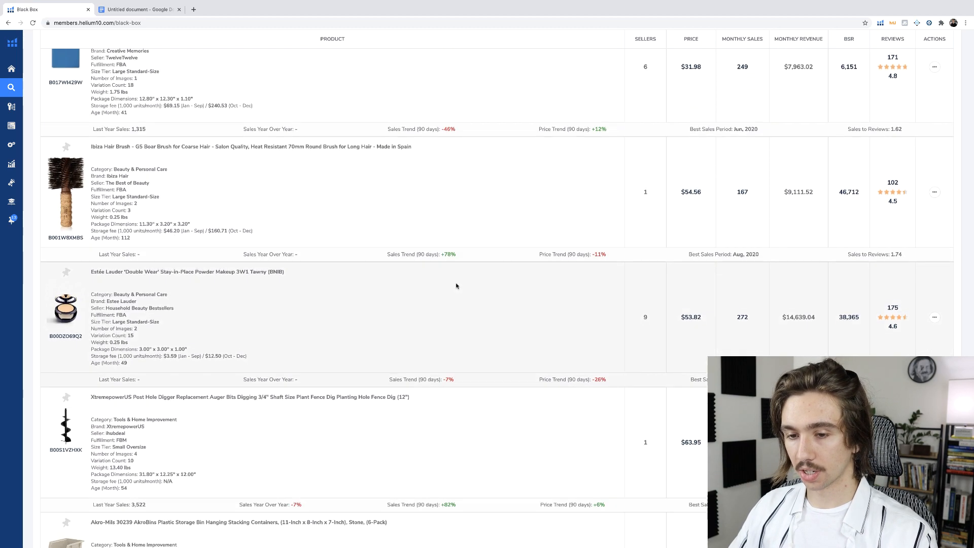
{"action": "scroll", "coordinate": [456, 287], "scroll_direction": "down", "scroll_amount": 3}
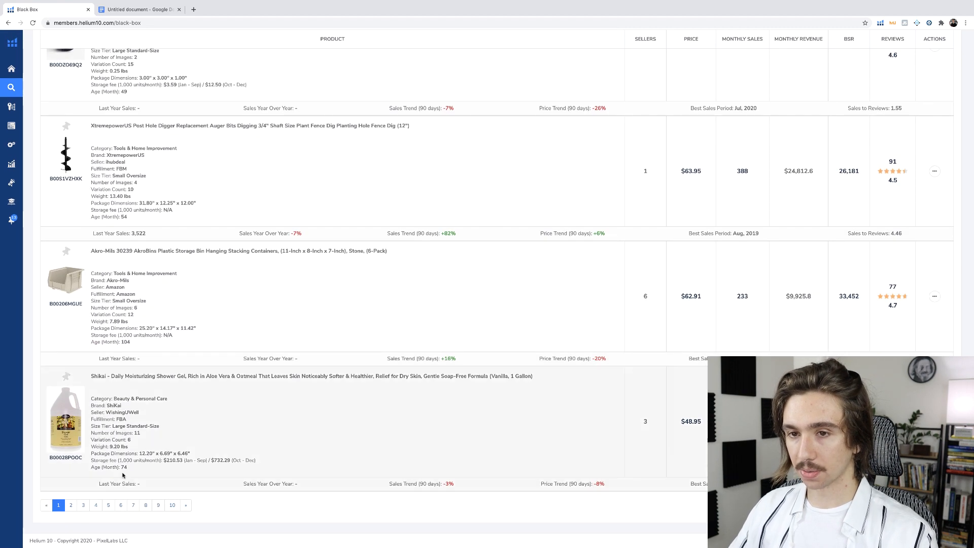
{"action": "left_click", "coordinate": [933, 296]}
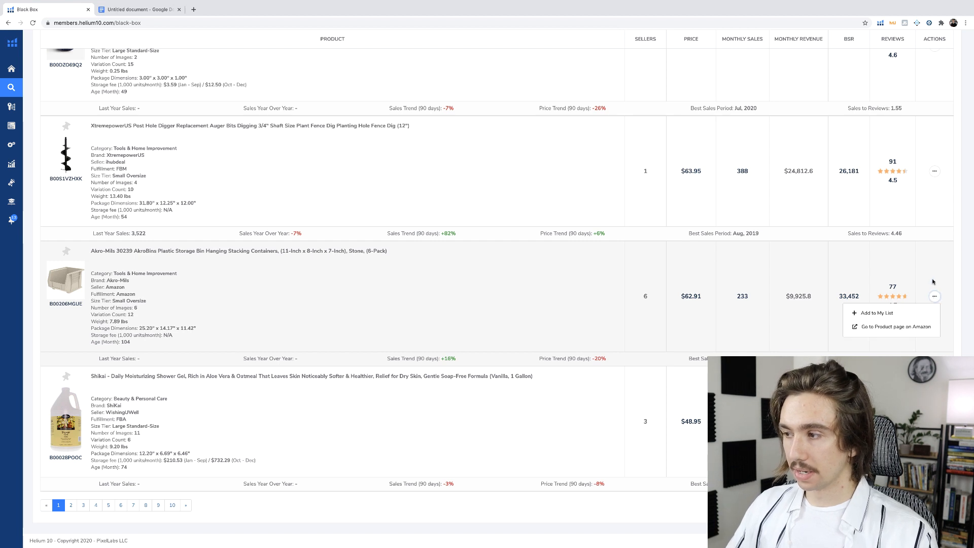
{"action": "left_click", "coordinate": [933, 281]}
{"action": "left_click", "coordinate": [935, 297]}
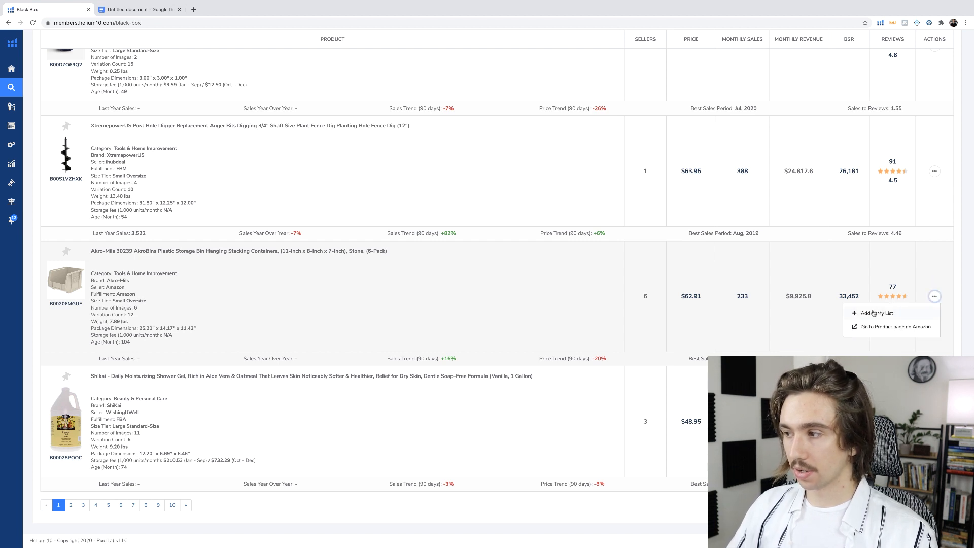
{"action": "left_click", "coordinate": [940, 277]}
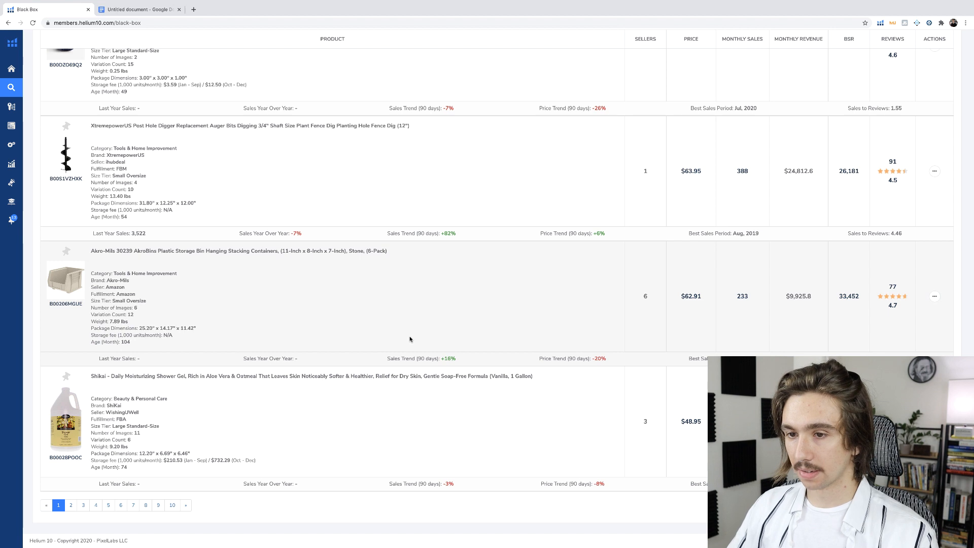
{"action": "scroll", "coordinate": [411, 338], "scroll_direction": "up", "scroll_amount": 1}
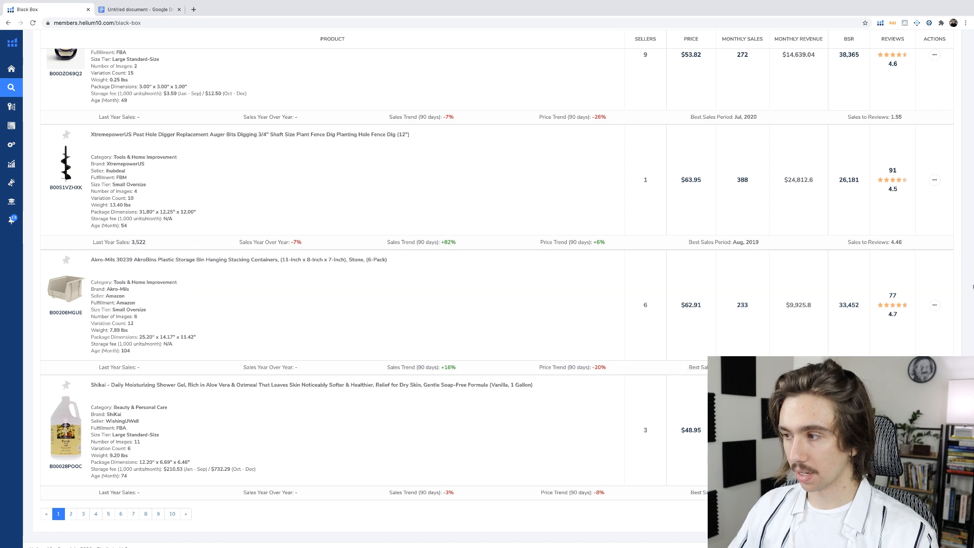
{"action": "left_click", "coordinate": [935, 306]}
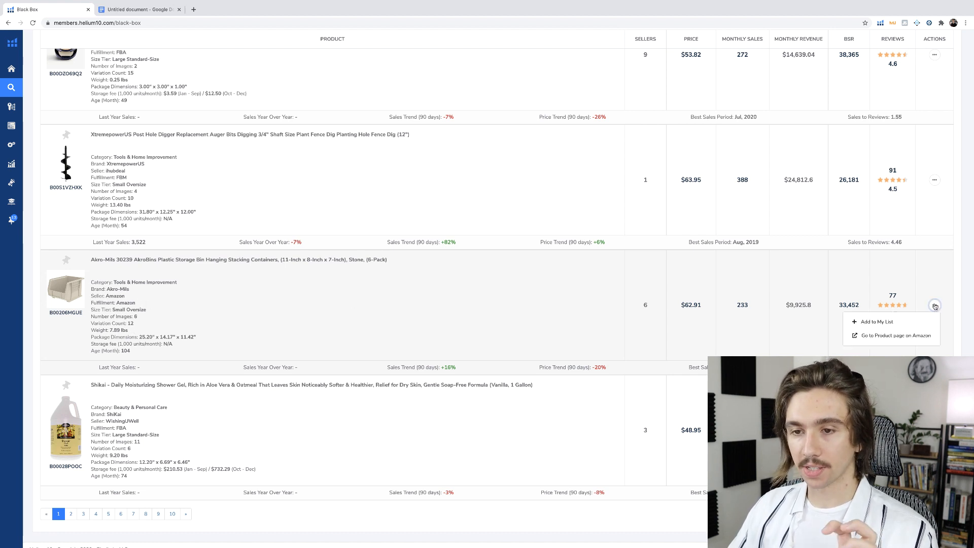
{"action": "left_click", "coordinate": [910, 322]}
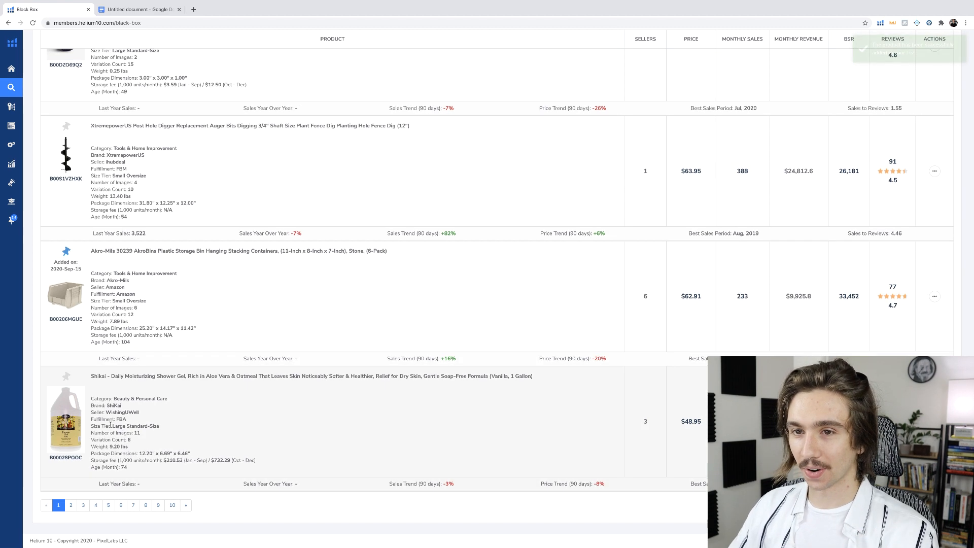
Sort the product results by review count from low to high
{"action": "scroll", "coordinate": [192, 372], "scroll_direction": "up", "scroll_amount": 2}
{"action": "scroll", "coordinate": [191, 371], "scroll_direction": "up", "scroll_amount": 6}
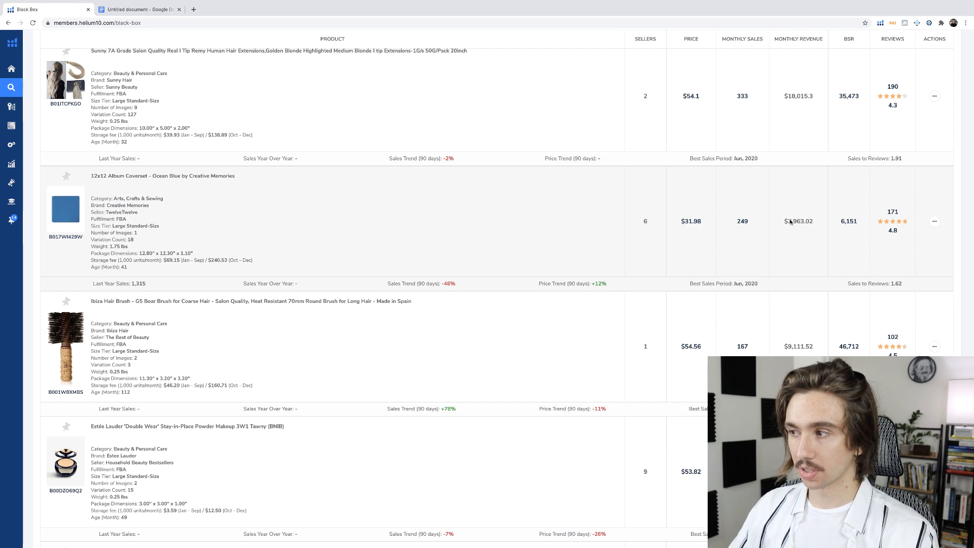
{"action": "scroll", "coordinate": [682, 254], "scroll_direction": "up", "scroll_amount": 4}
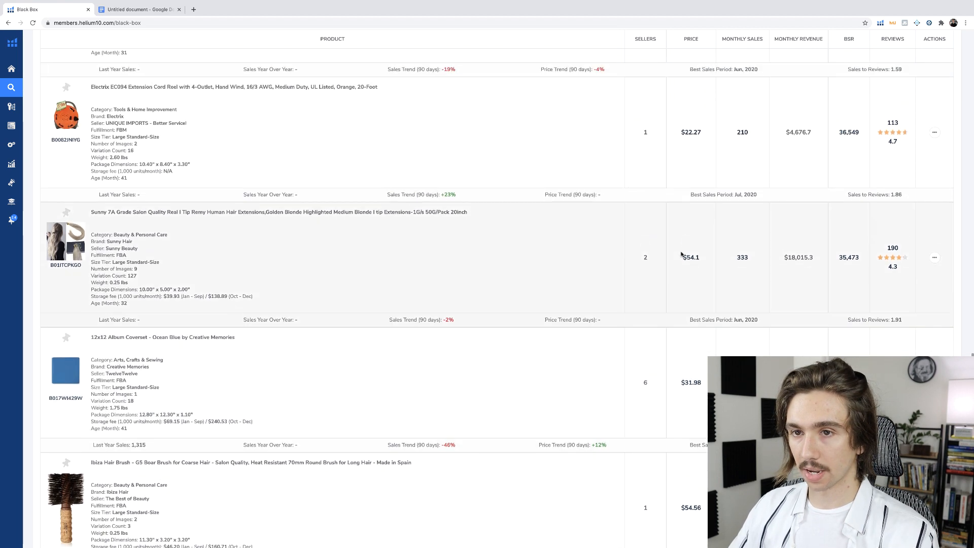
{"action": "scroll", "coordinate": [681, 254], "scroll_direction": "up", "scroll_amount": 7}
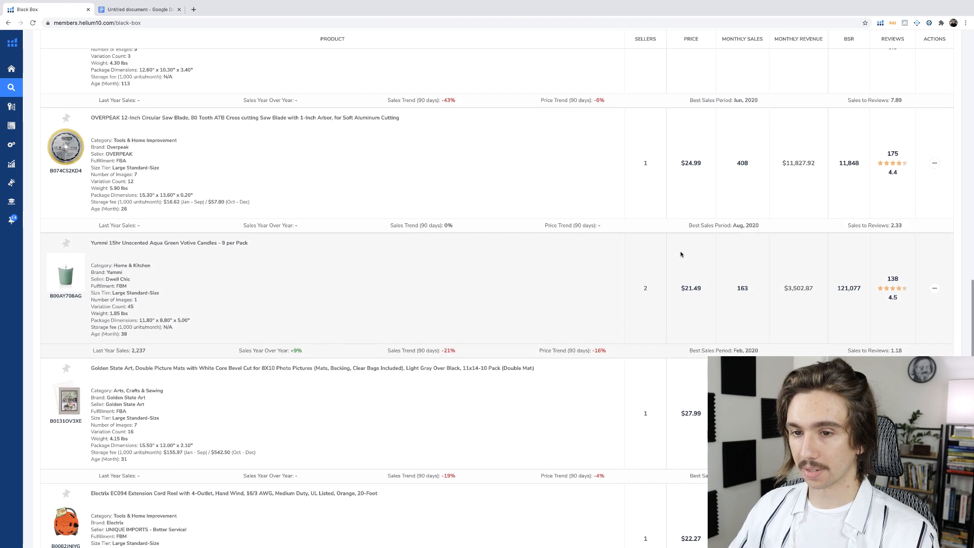
{"action": "scroll", "coordinate": [658, 272], "scroll_direction": "up", "scroll_amount": 2}
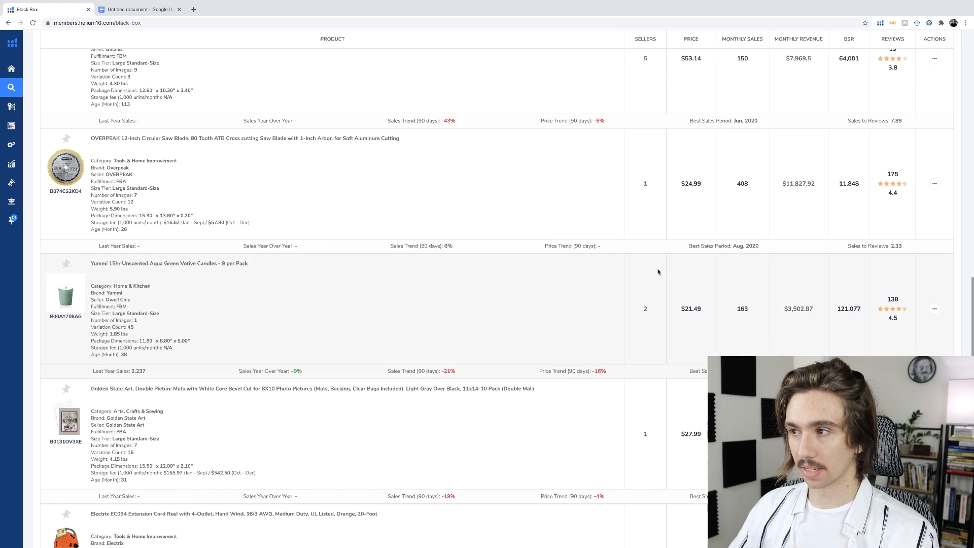
{"action": "scroll", "coordinate": [659, 272], "scroll_direction": "up", "scroll_amount": 20}
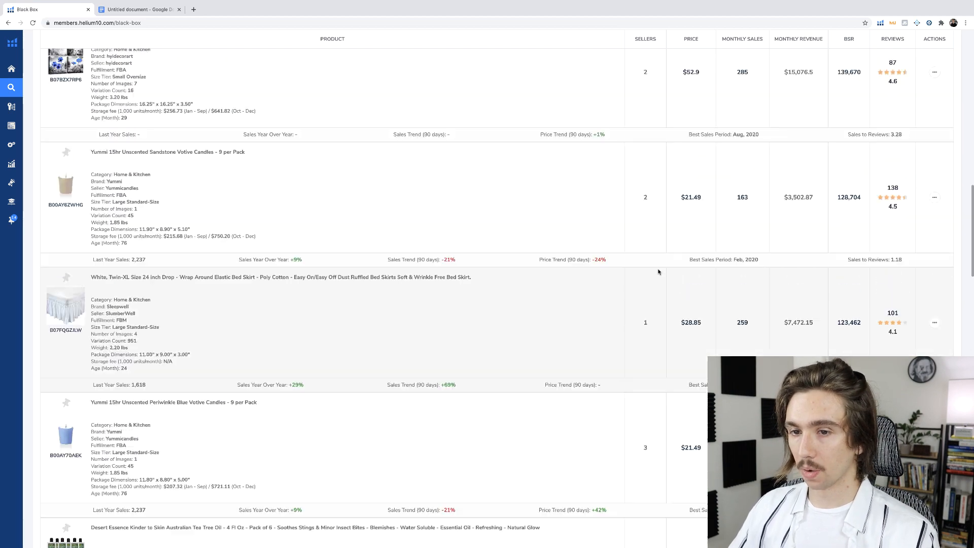
{"action": "scroll", "coordinate": [658, 272], "scroll_direction": "down", "scroll_amount": 2}
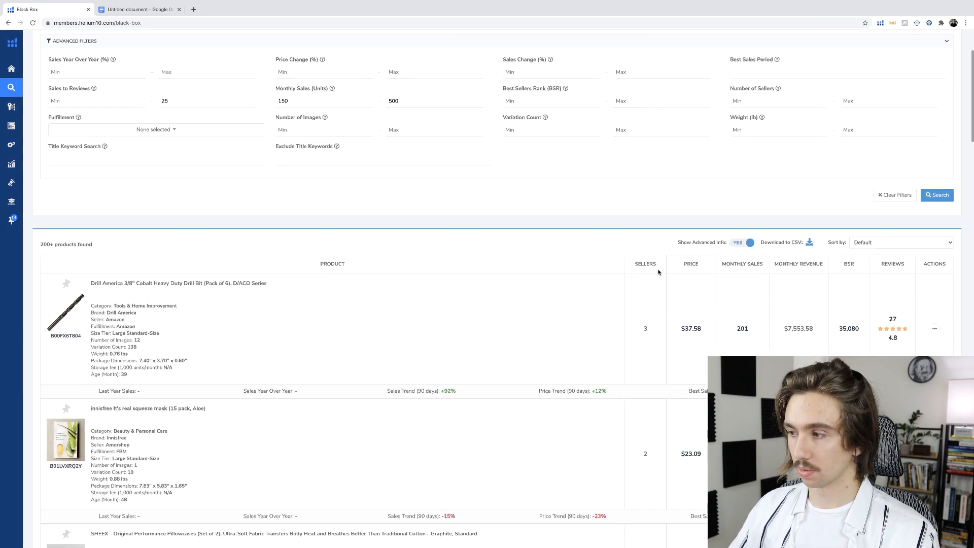
{"action": "left_click", "coordinate": [893, 222]}
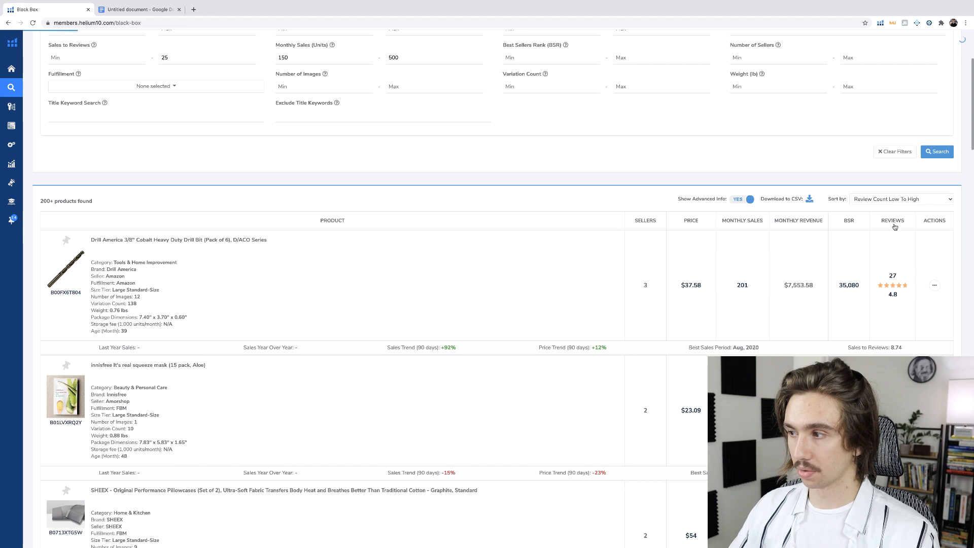
Set the minimum review count to 14 and rerun the product search
{"action": "scroll", "coordinate": [576, 267], "scroll_direction": "up", "scroll_amount": 4}
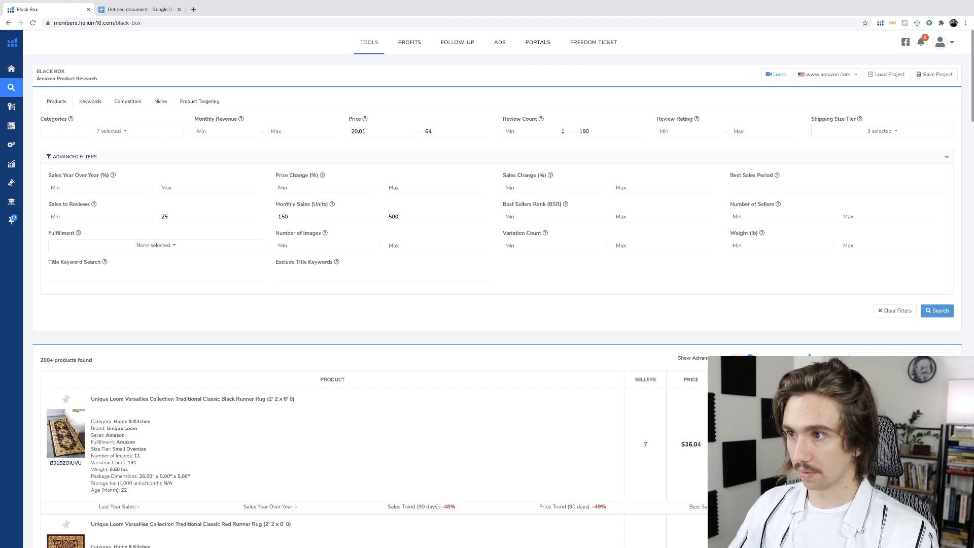
{"action": "type", "text": "14"}
{"action": "left_click", "coordinate": [945, 310]}
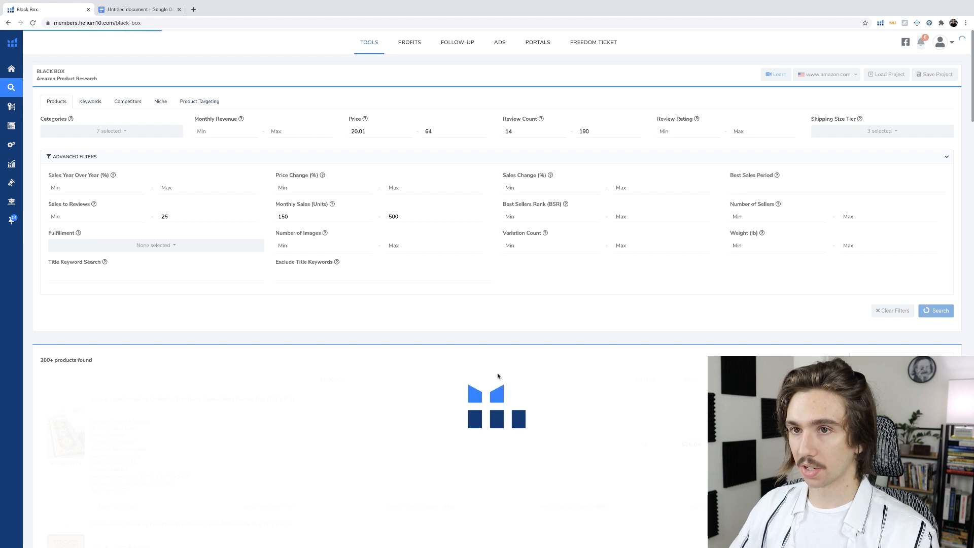
Review the refreshed results and add the BARMY Weighted Lap Pad for Kids to My List
{"action": "scroll", "coordinate": [517, 352], "scroll_direction": "down", "scroll_amount": 9}
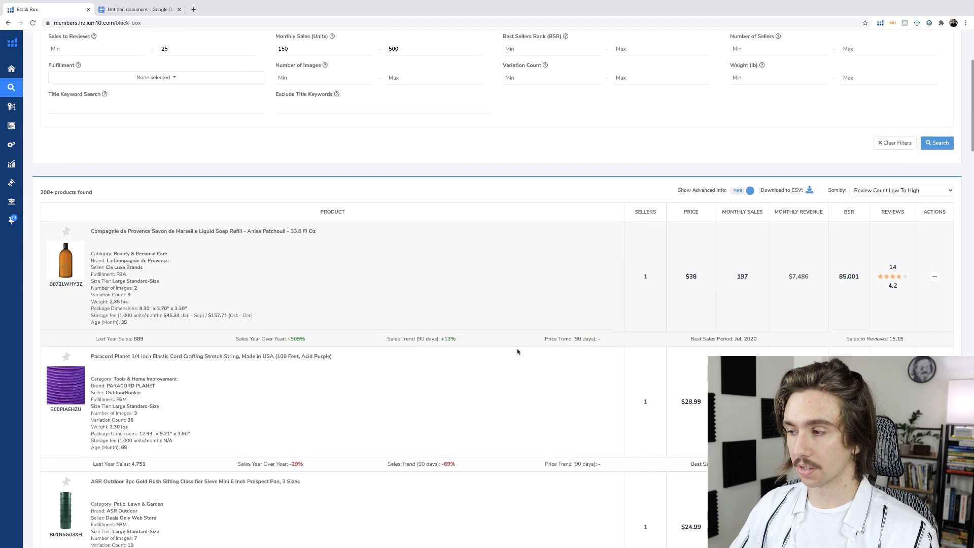
{"action": "scroll", "coordinate": [518, 352], "scroll_direction": "down", "scroll_amount": 7}
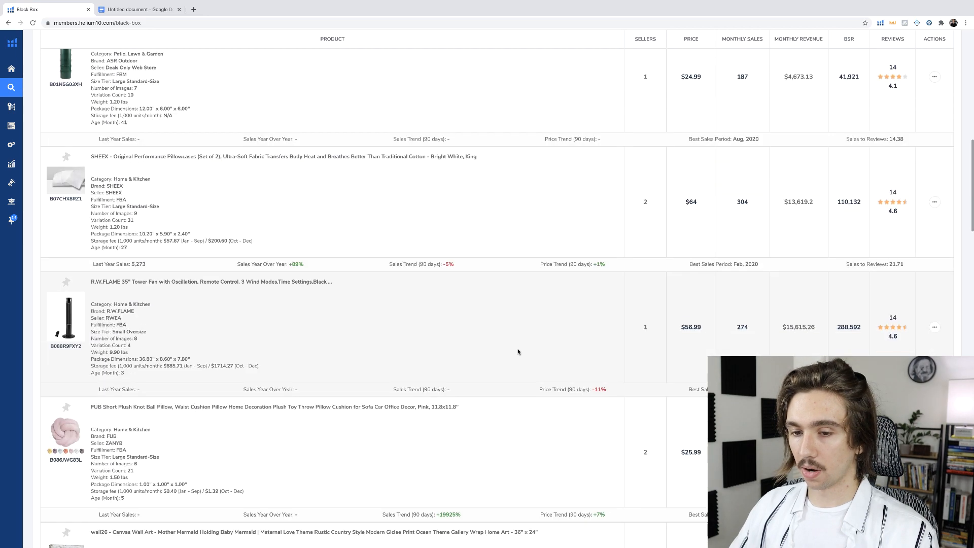
{"action": "scroll", "coordinate": [518, 352], "scroll_direction": "down", "scroll_amount": 4}
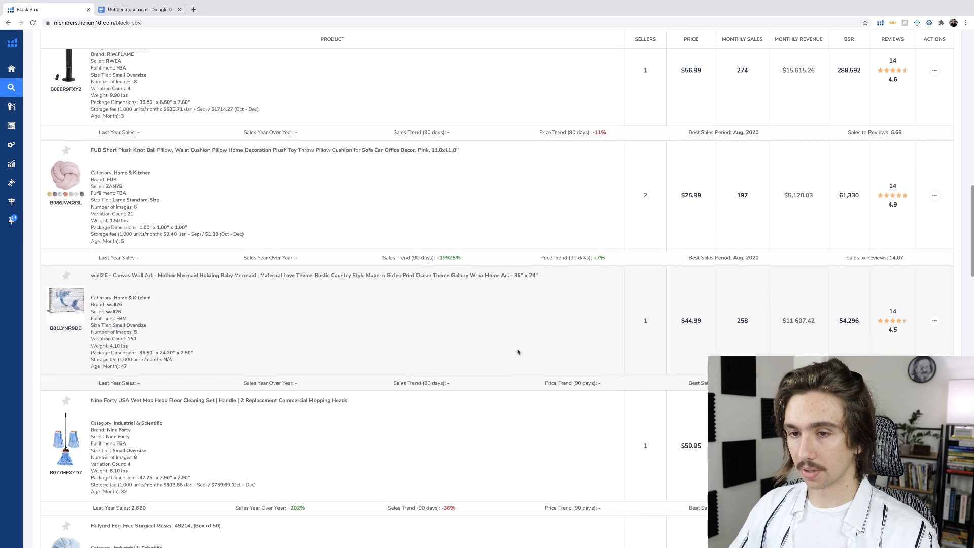
{"action": "scroll", "coordinate": [517, 352], "scroll_direction": "down", "scroll_amount": 6}
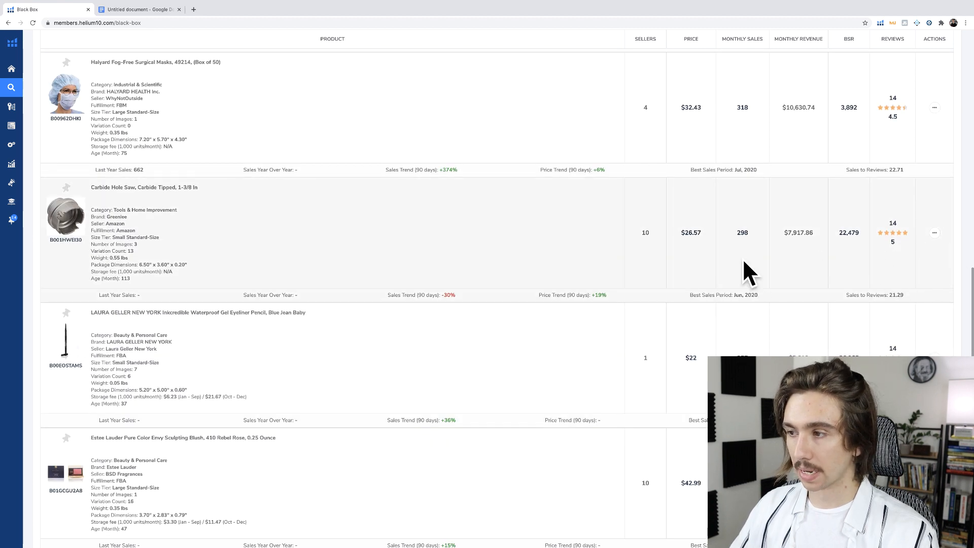
{"action": "scroll", "coordinate": [618, 319], "scroll_direction": "down", "scroll_amount": 15}
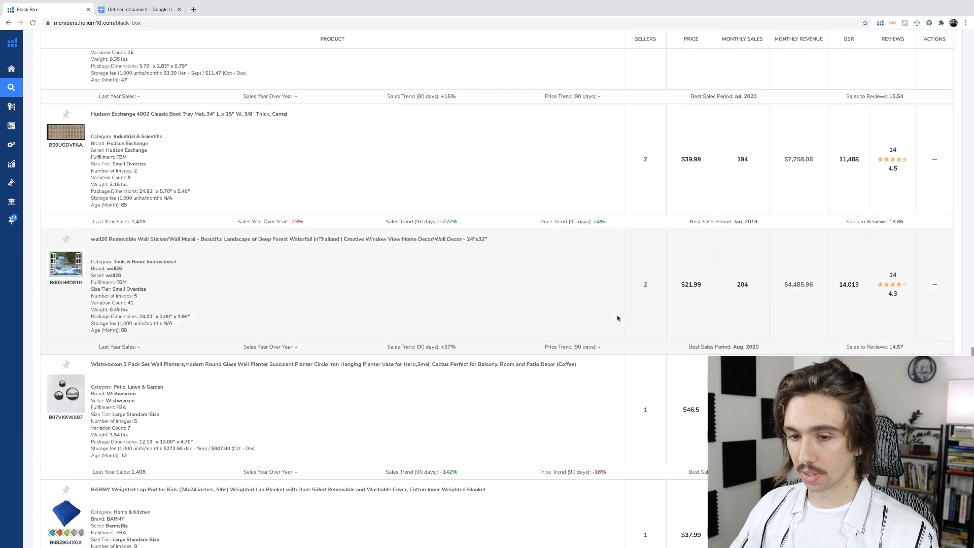
{"action": "scroll", "coordinate": [619, 318], "scroll_direction": "down", "scroll_amount": 6}
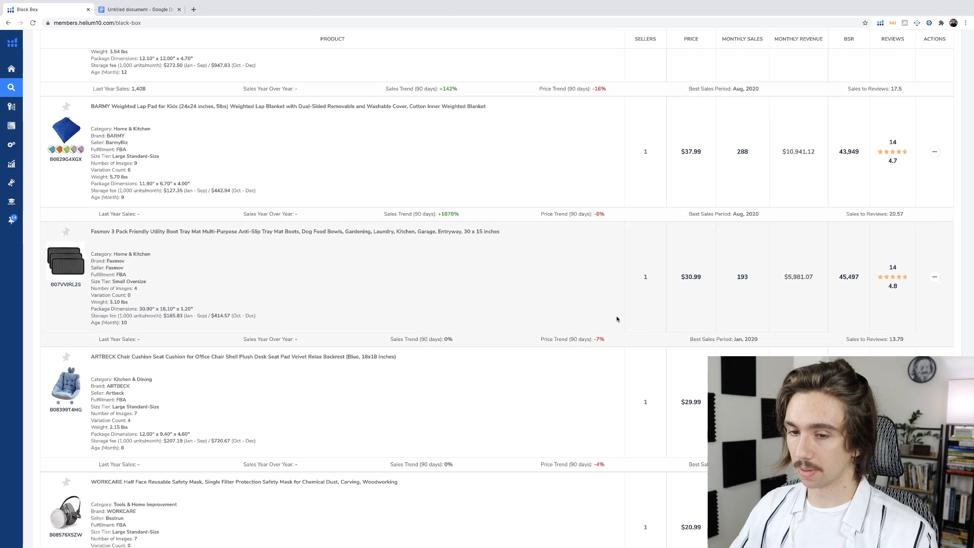
{"action": "scroll", "coordinate": [617, 319], "scroll_direction": "down", "scroll_amount": 3}
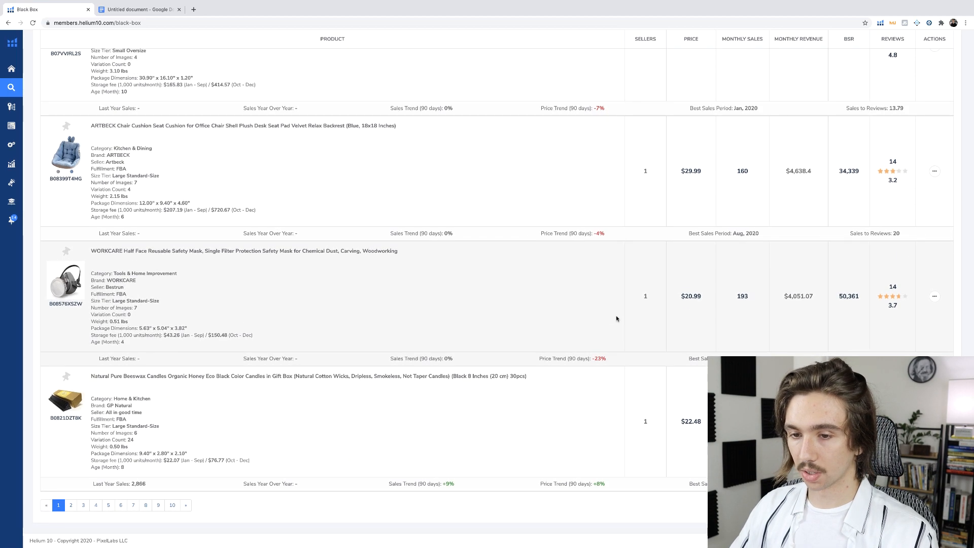
{"action": "scroll", "coordinate": [467, 359], "scroll_direction": "up", "scroll_amount": 8}
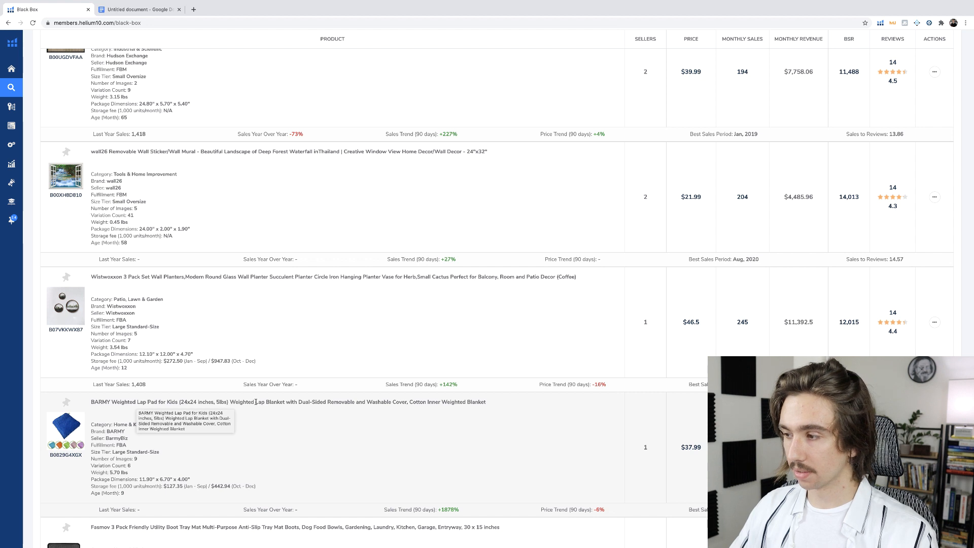
{"action": "scroll", "coordinate": [419, 467], "scroll_direction": "down", "scroll_amount": 1}
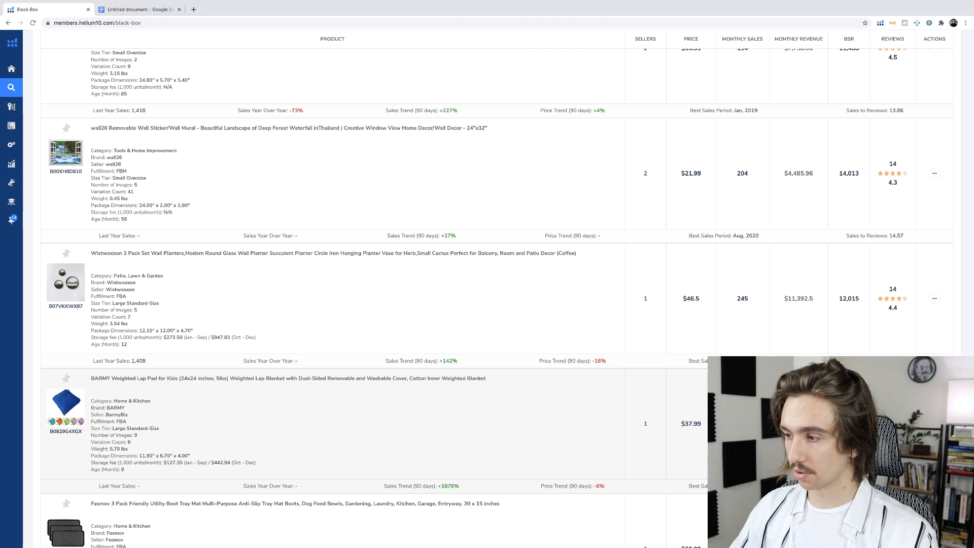
{"action": "left_click", "coordinate": [66, 378]}
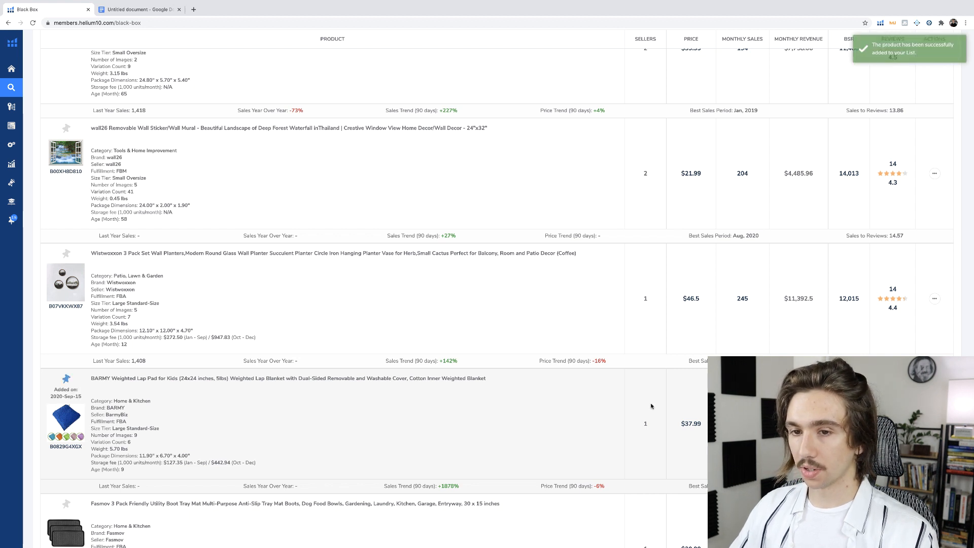
Examine the listings around the weighted lap pad, view the Product Ideas document in Google Docs, and return to the Black Box results
{"action": "scroll", "coordinate": [533, 406], "scroll_direction": "down", "scroll_amount": 3}
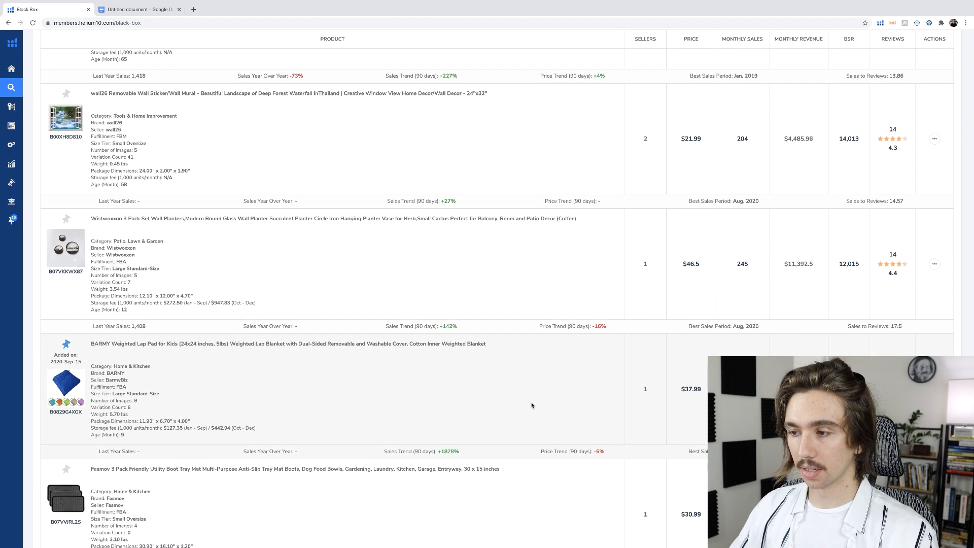
{"action": "scroll", "coordinate": [528, 405], "scroll_direction": "down", "scroll_amount": 2}
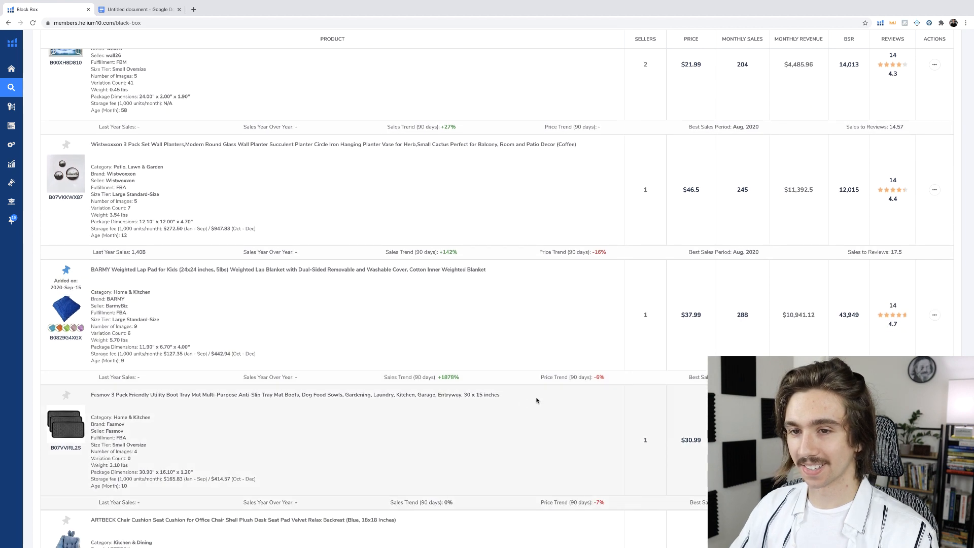
{"action": "scroll", "coordinate": [537, 400], "scroll_direction": "down", "scroll_amount": 2}
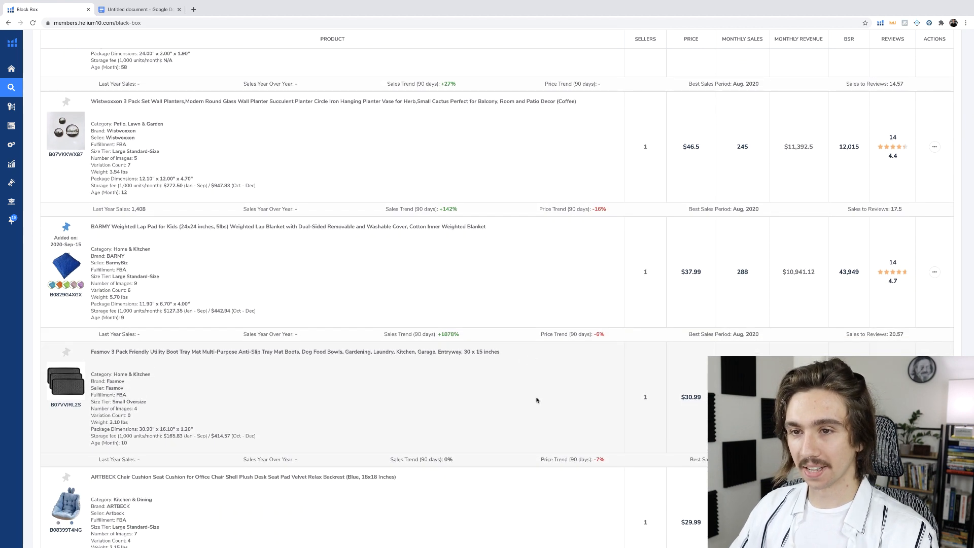
{"action": "scroll", "coordinate": [537, 400], "scroll_direction": "down", "scroll_amount": 1}
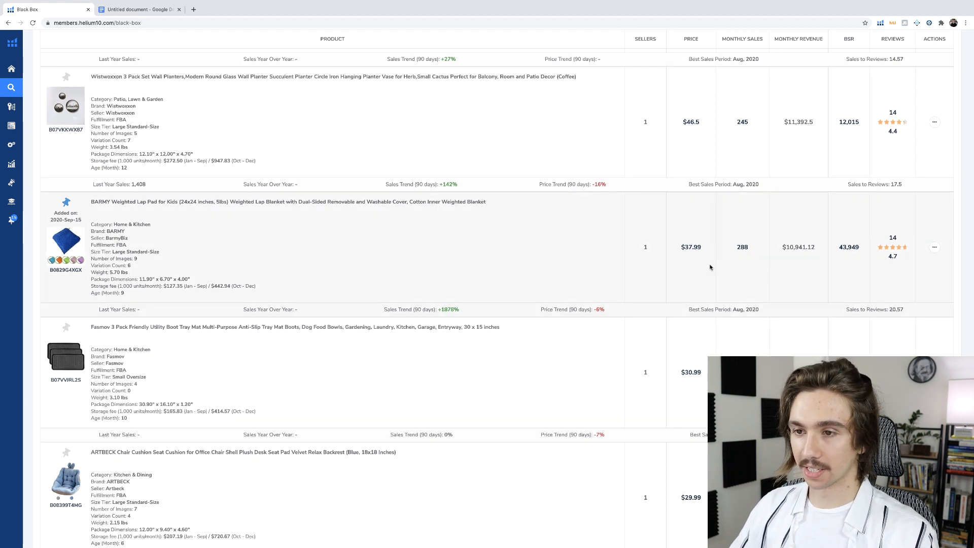
{"action": "left_click", "coordinate": [142, 10]}
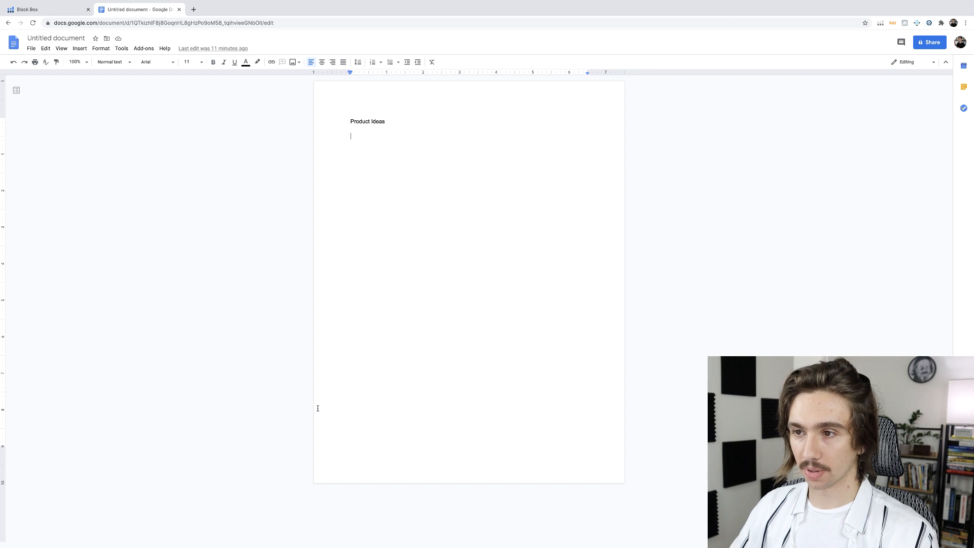
{"action": "left_click", "coordinate": [64, 10]}
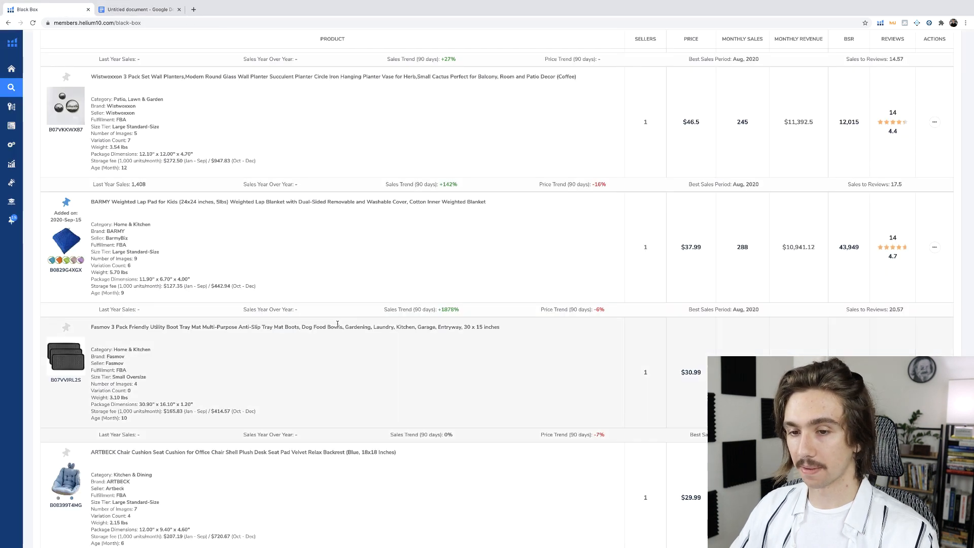
Review the remaining listings on the first results page, then open results page 2 and examine its products down to the end
{"action": "scroll", "coordinate": [407, 329], "scroll_direction": "down", "scroll_amount": 6}
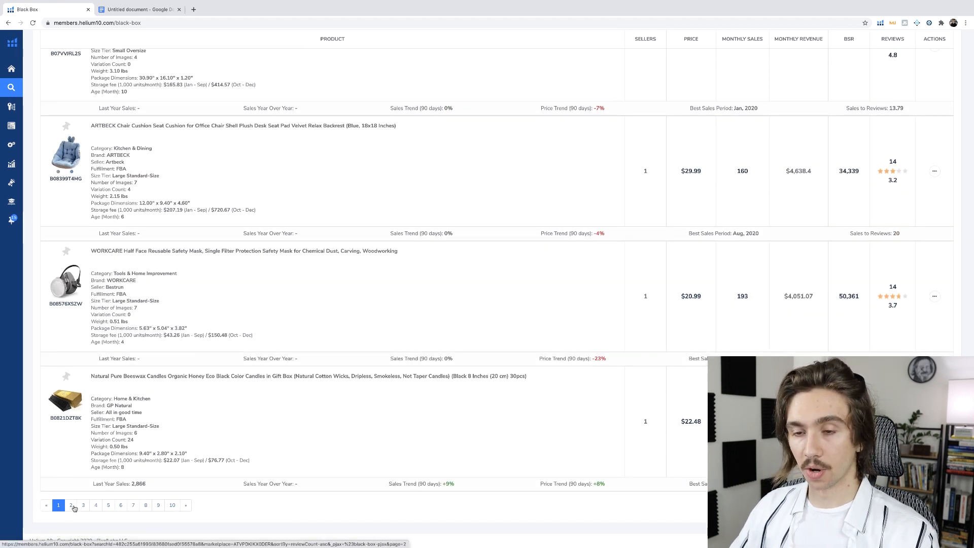
{"action": "left_click", "coordinate": [73, 507]}
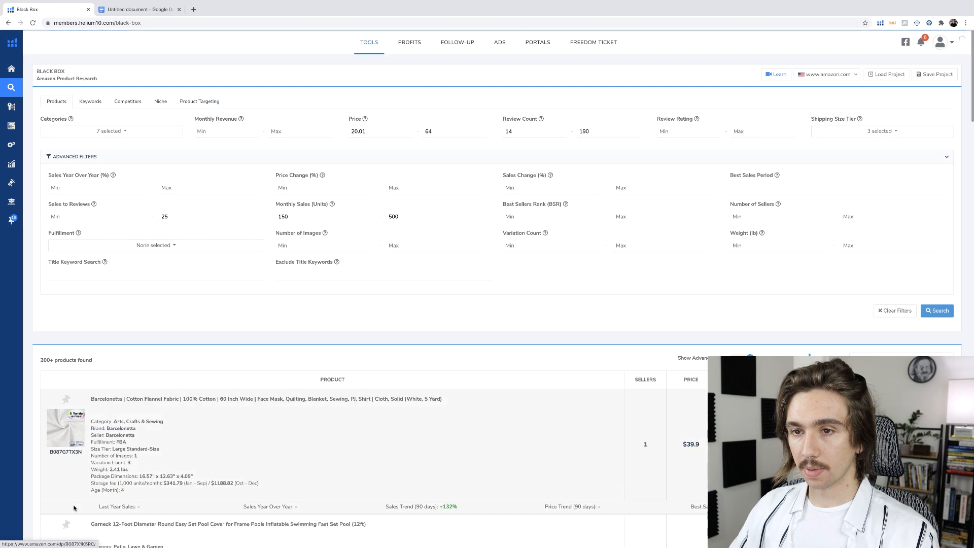
{"action": "scroll", "coordinate": [277, 457], "scroll_direction": "down", "scroll_amount": 8}
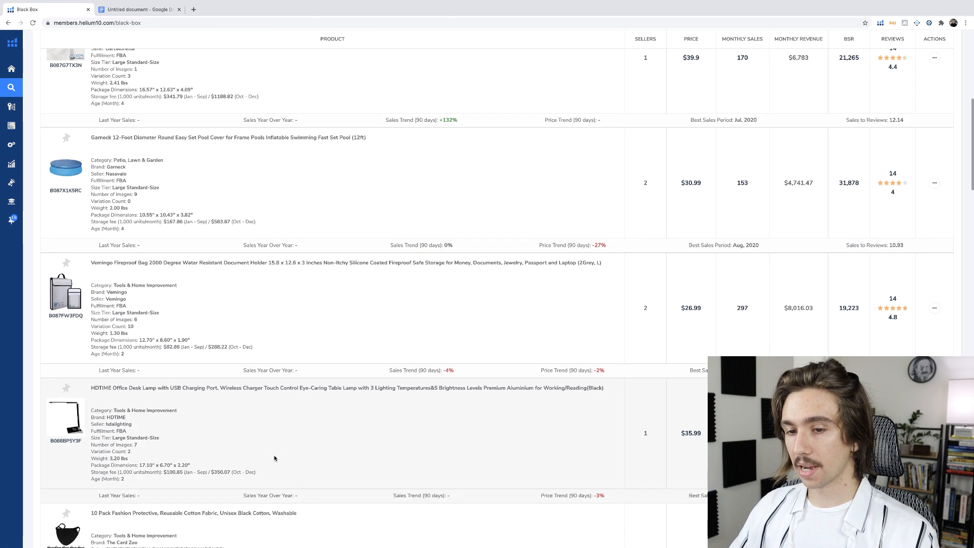
{"action": "scroll", "coordinate": [274, 459], "scroll_direction": "down", "scroll_amount": 5}
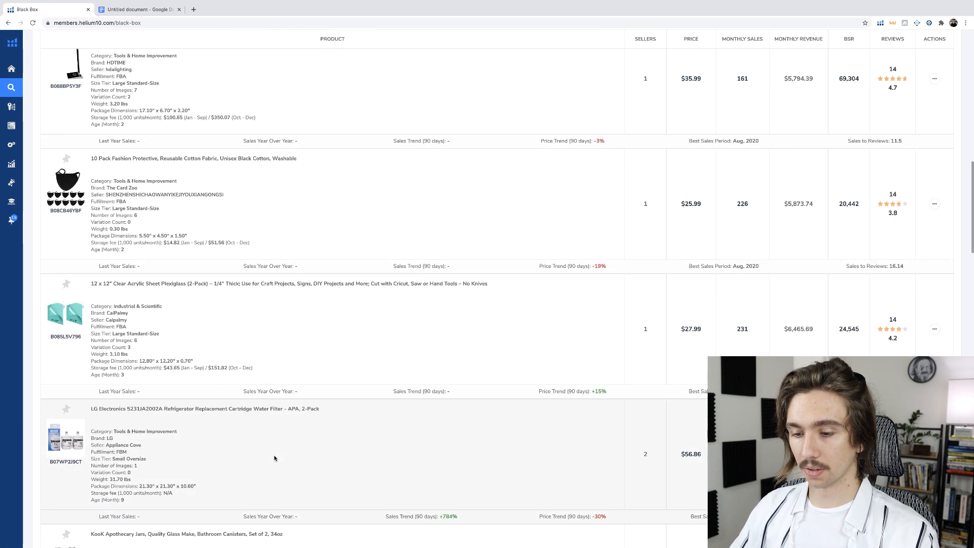
{"action": "scroll", "coordinate": [275, 461], "scroll_direction": "down", "scroll_amount": 12}
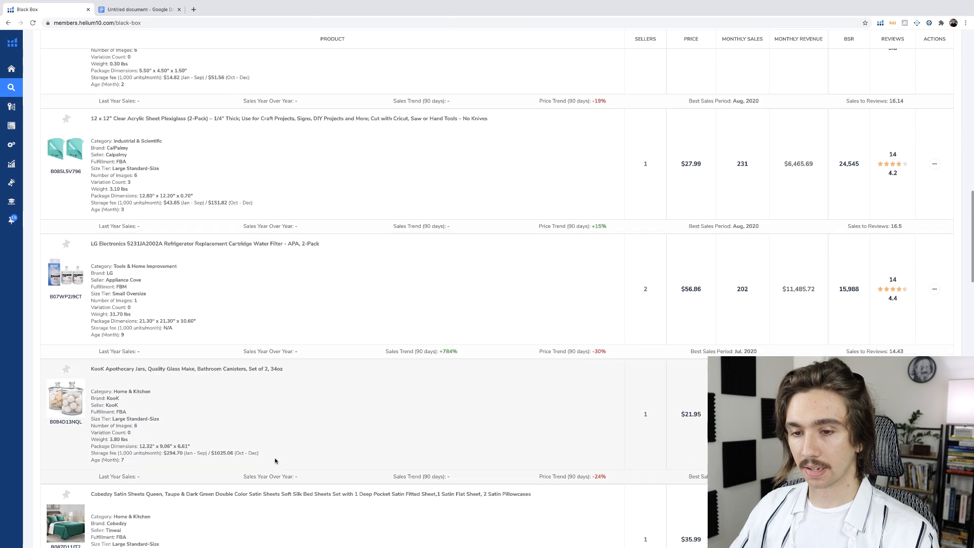
{"action": "scroll", "coordinate": [275, 460], "scroll_direction": "down", "scroll_amount": 8}
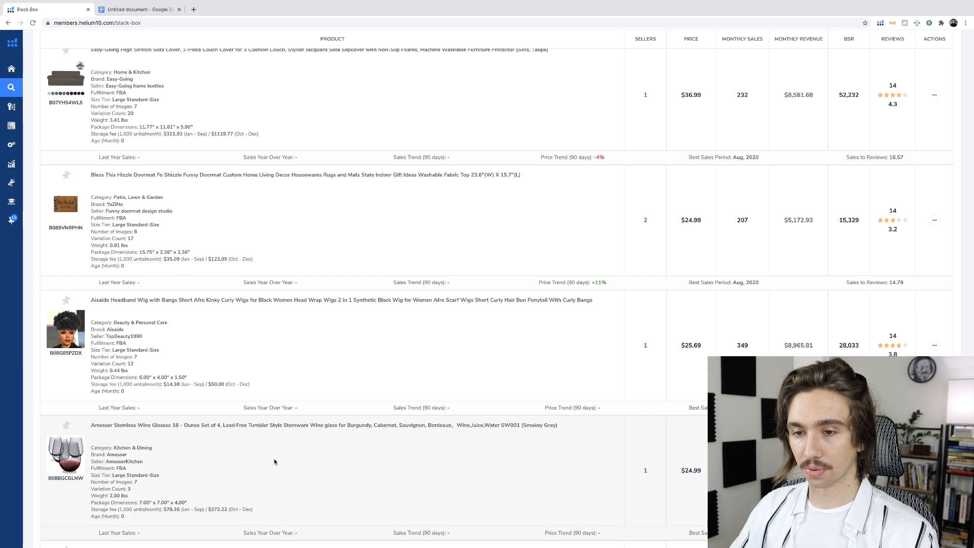
{"action": "scroll", "coordinate": [274, 461], "scroll_direction": "down", "scroll_amount": 7}
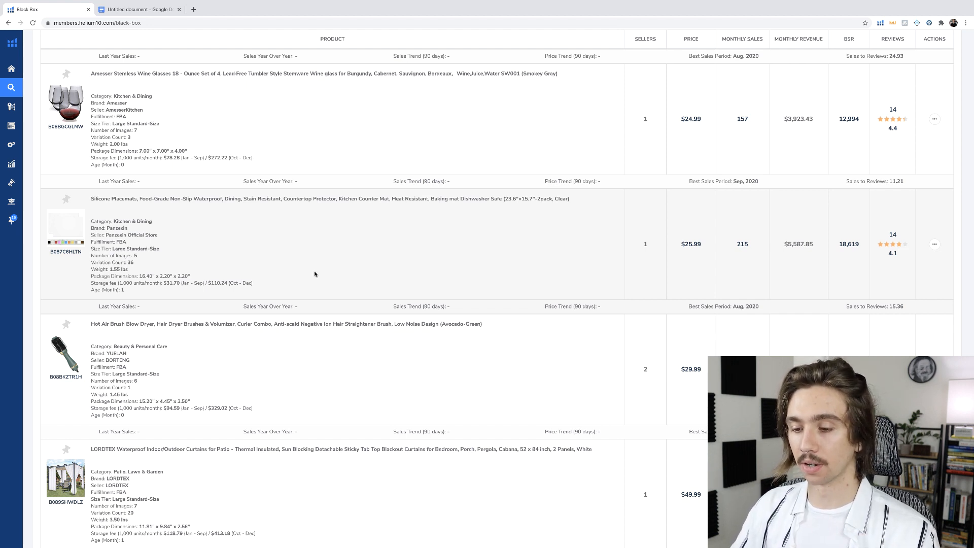
{"action": "scroll", "coordinate": [314, 274], "scroll_direction": "down", "scroll_amount": 4}
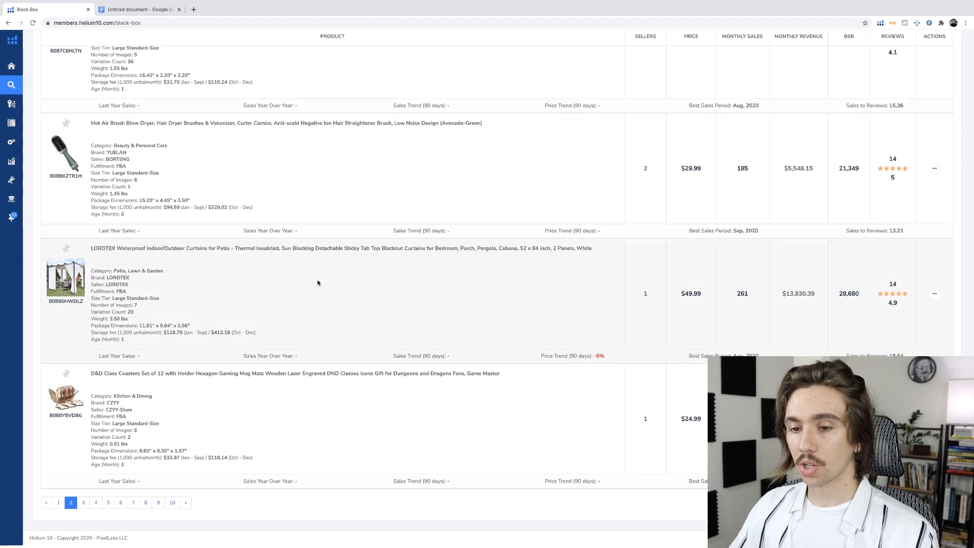
Open page 3 of the product results and examine its listings for promising product ideas
{"action": "left_click", "coordinate": [83, 504]}
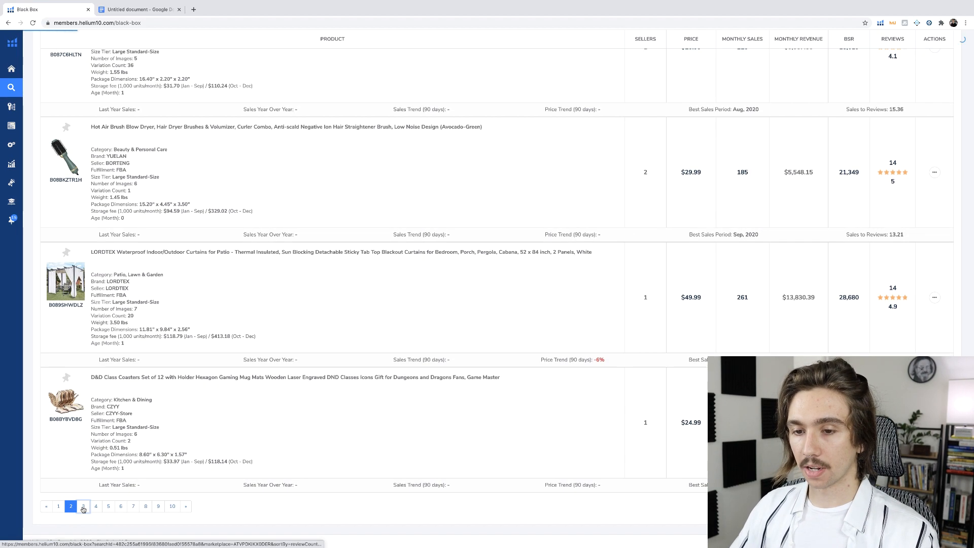
{"action": "scroll", "coordinate": [232, 375], "scroll_direction": "down", "scroll_amount": 5}
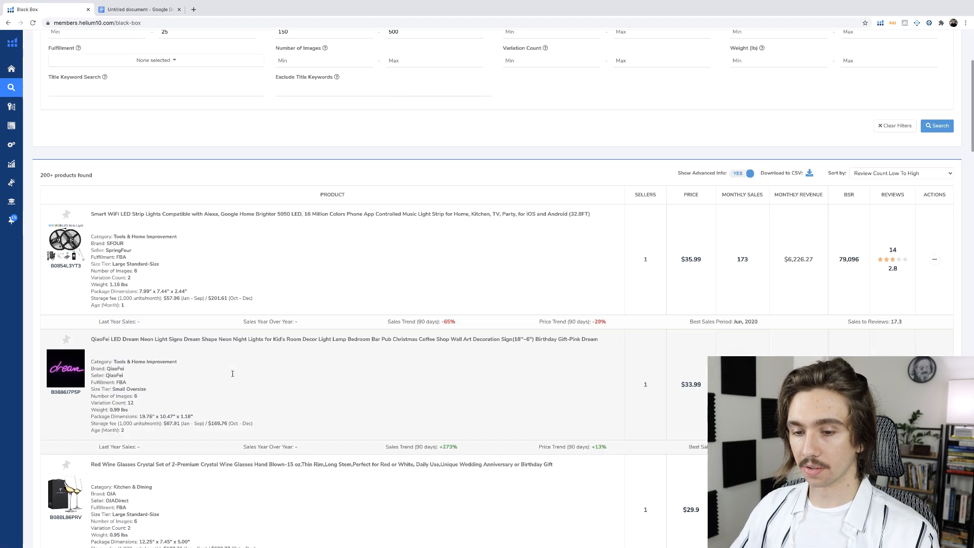
{"action": "scroll", "coordinate": [233, 376], "scroll_direction": "down", "scroll_amount": 5}
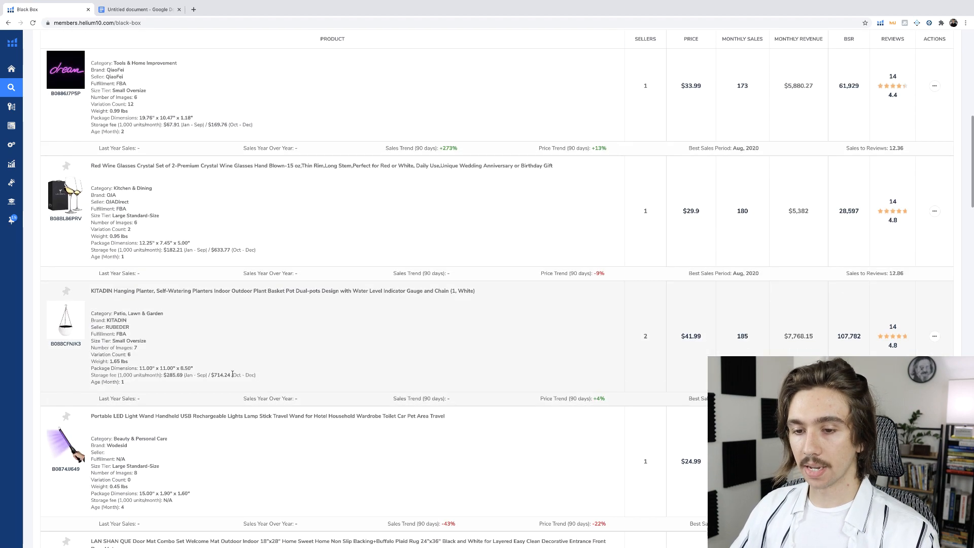
{"action": "scroll", "coordinate": [203, 374], "scroll_direction": "down", "scroll_amount": 1}
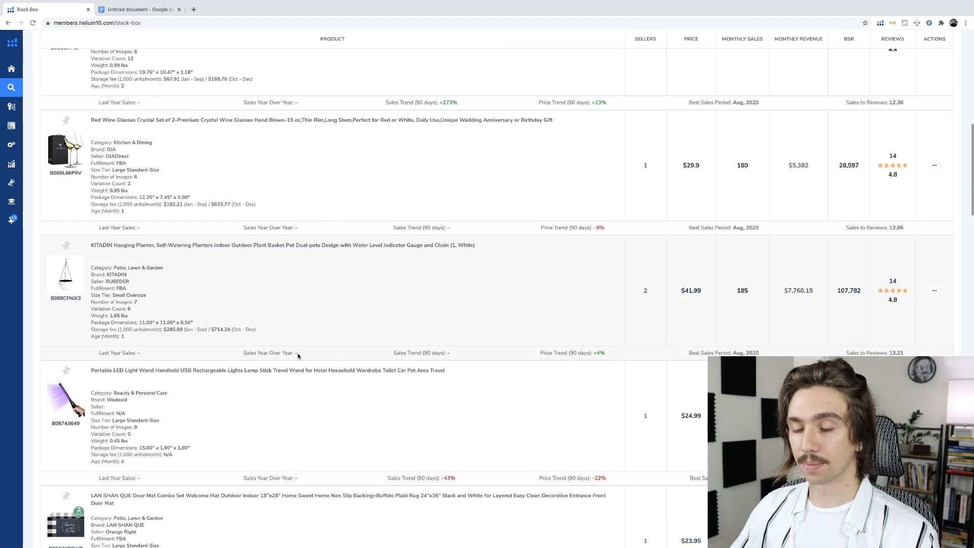
{"action": "scroll", "coordinate": [297, 356], "scroll_direction": "down", "scroll_amount": 3}
{"action": "scroll", "coordinate": [297, 357], "scroll_direction": "down", "scroll_amount": 7}
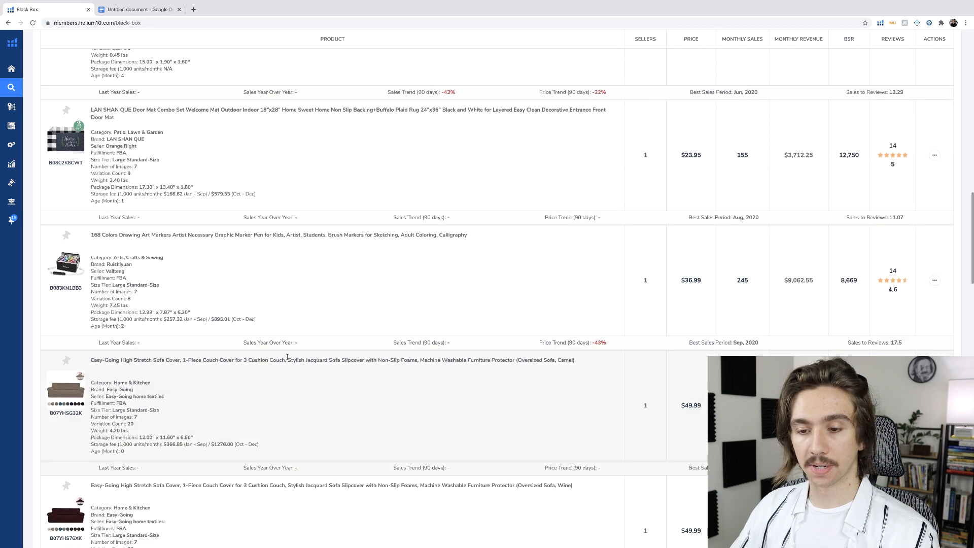
{"action": "scroll", "coordinate": [287, 359], "scroll_direction": "down", "scroll_amount": 6}
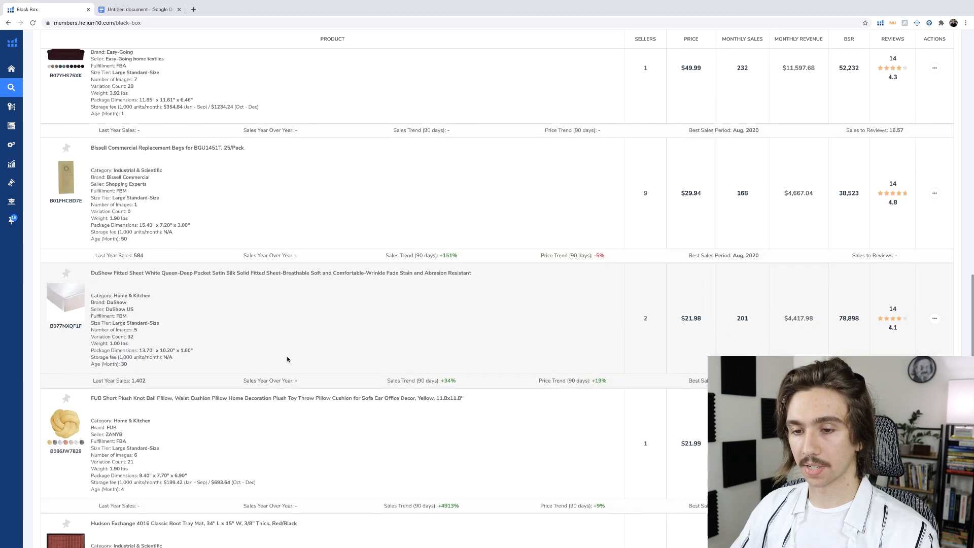
{"action": "scroll", "coordinate": [288, 359], "scroll_direction": "down", "scroll_amount": 7}
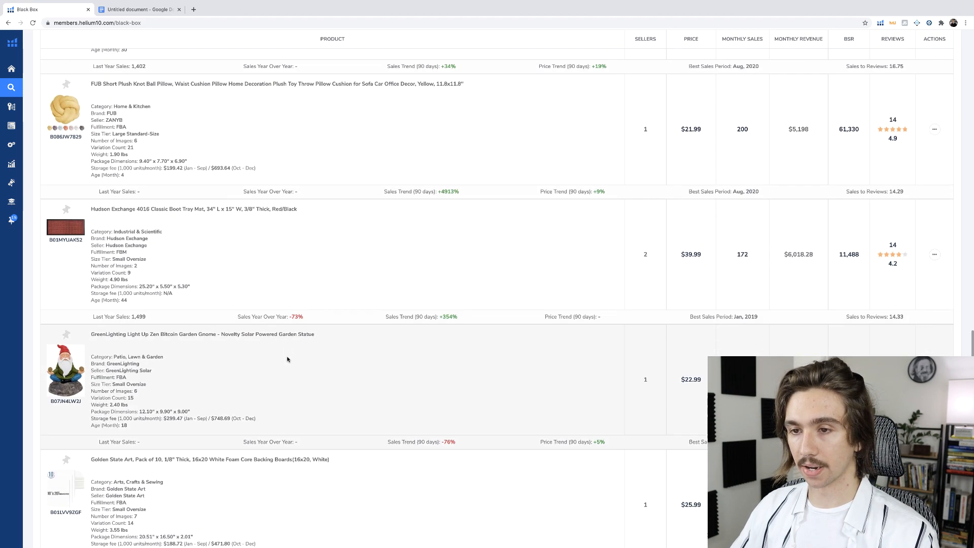
{"action": "scroll", "coordinate": [287, 359], "scroll_direction": "down", "scroll_amount": 5}
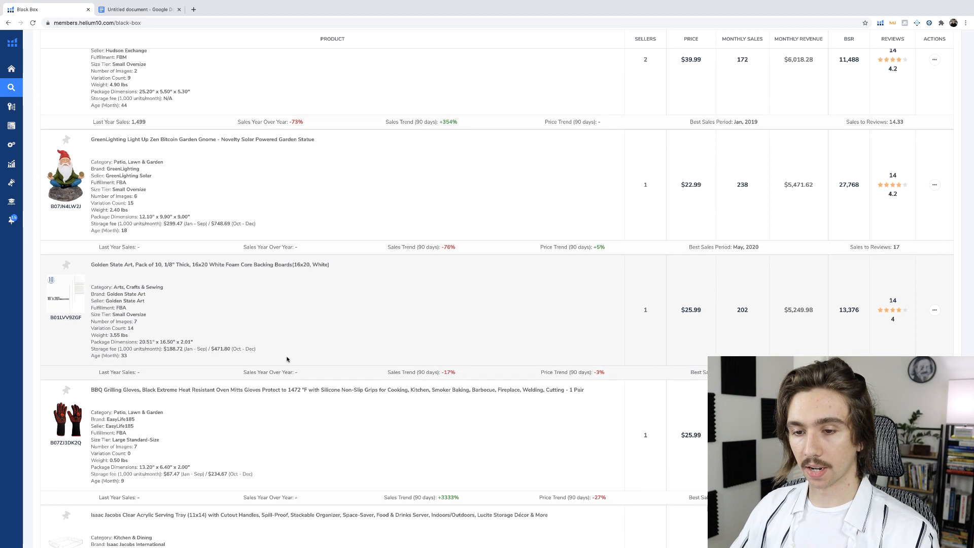
{"action": "scroll", "coordinate": [288, 360], "scroll_direction": "down", "scroll_amount": 7}
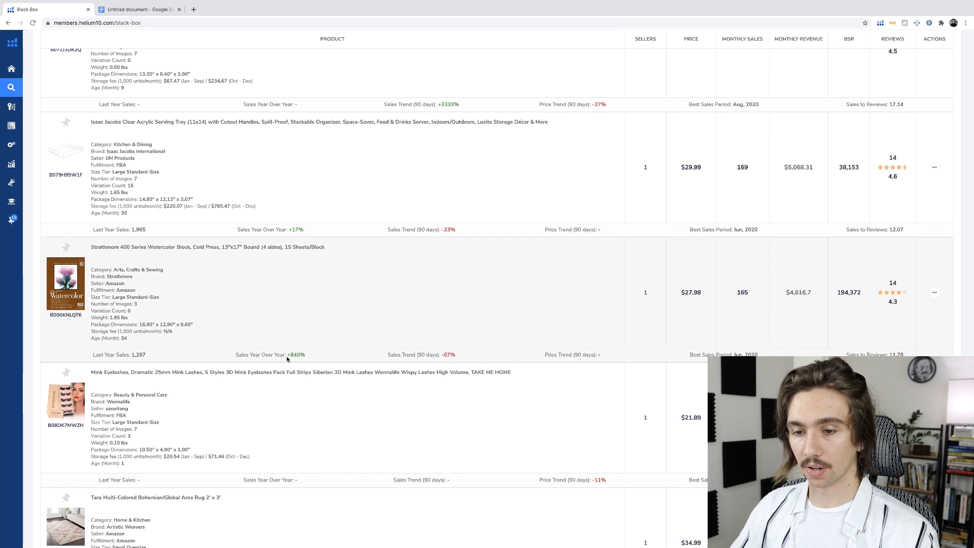
{"action": "scroll", "coordinate": [286, 359], "scroll_direction": "down", "scroll_amount": 1}
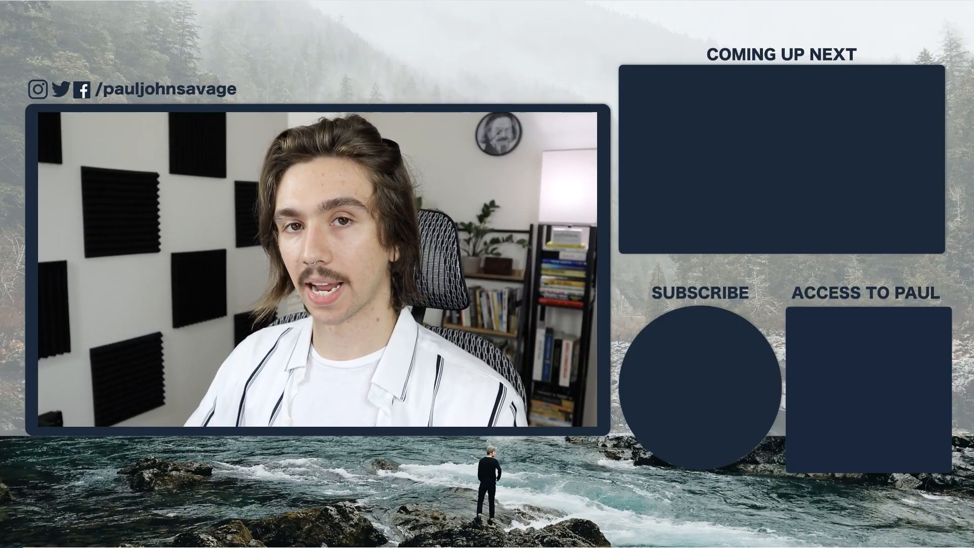